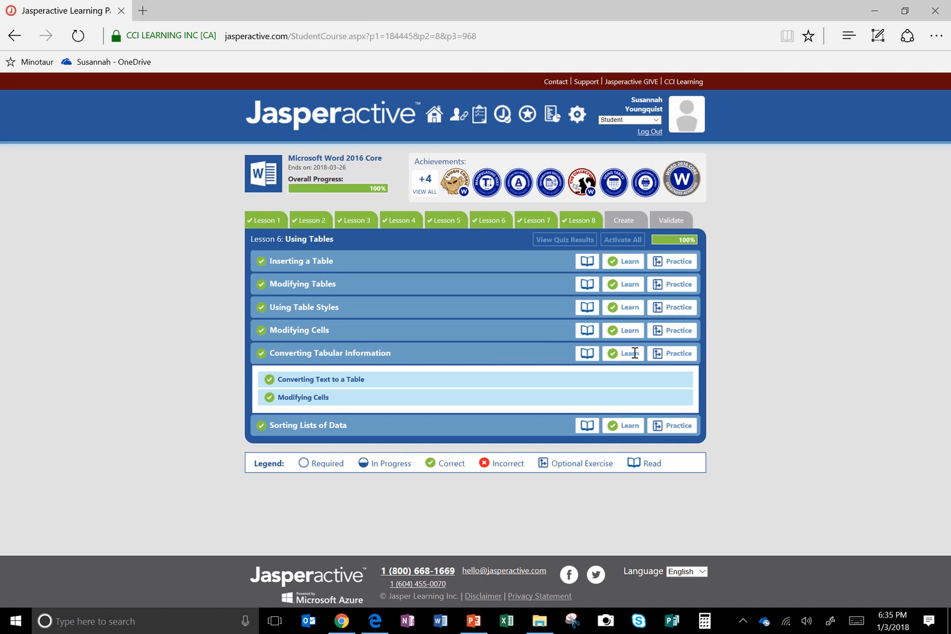
Step: Launch the Learn exercise for Converting Tabular Information and continue past its introduction
{"action": "left_click", "coordinate": [671, 354]}
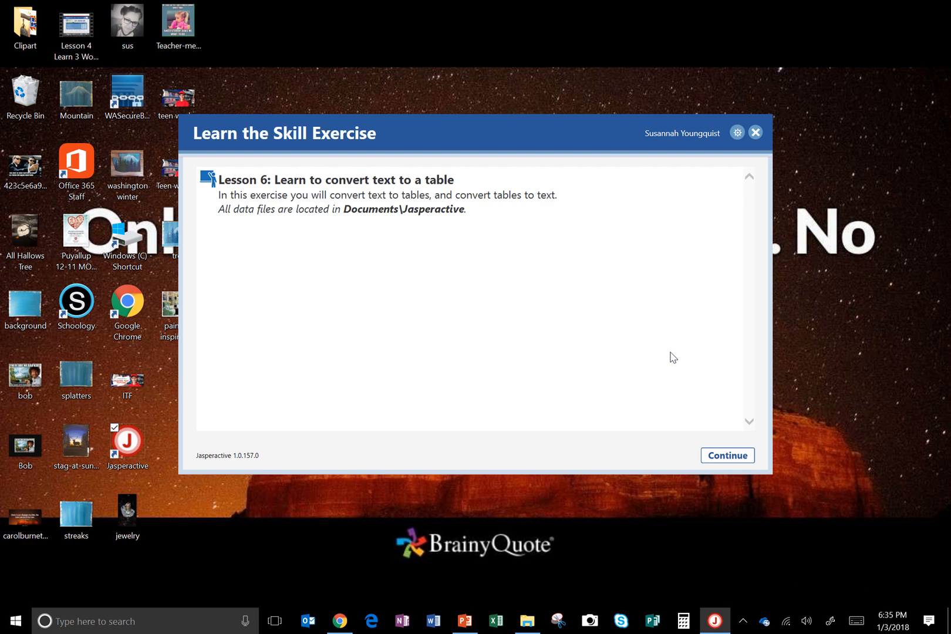
{"action": "left_click", "coordinate": [728, 455]}
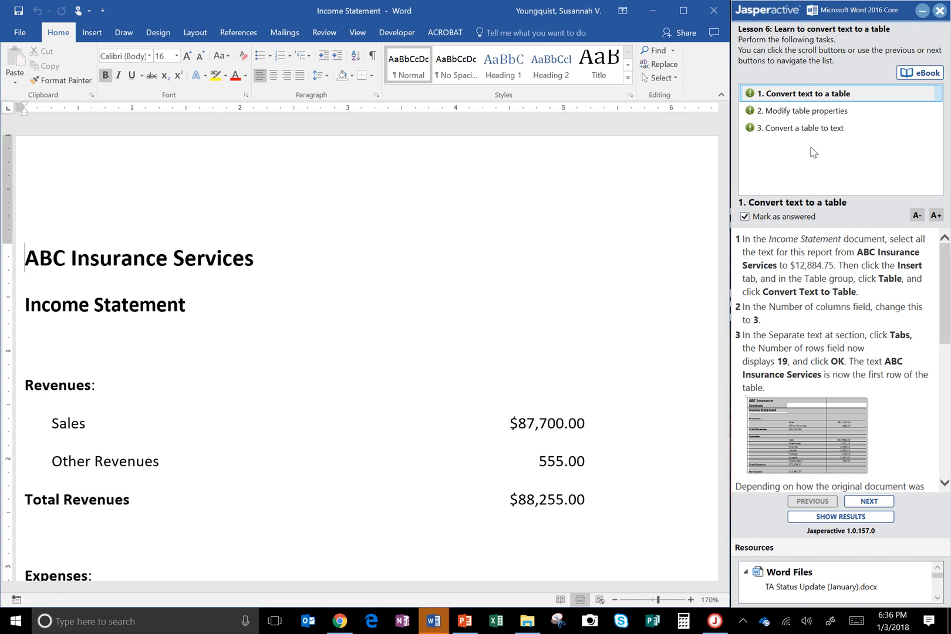
Step: Clear the Mark as answered option on all three exercise tasks and return to the task Convert text to a table
{"action": "left_click", "coordinate": [804, 128]}
{"action": "left_click", "coordinate": [770, 221]}
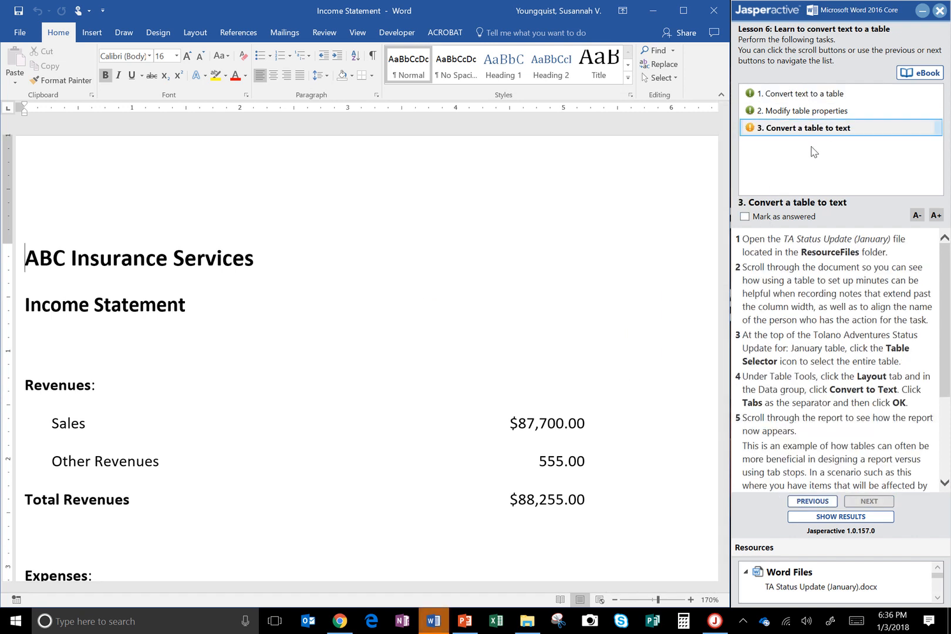
{"action": "left_click", "coordinate": [813, 97]}
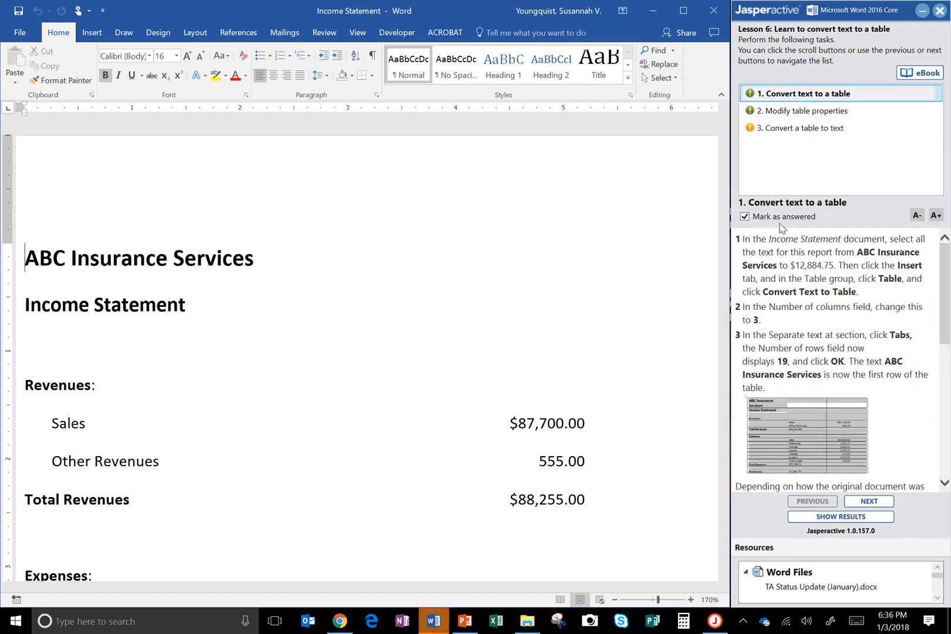
{"action": "left_click", "coordinate": [780, 222]}
{"action": "left_click", "coordinate": [783, 111]}
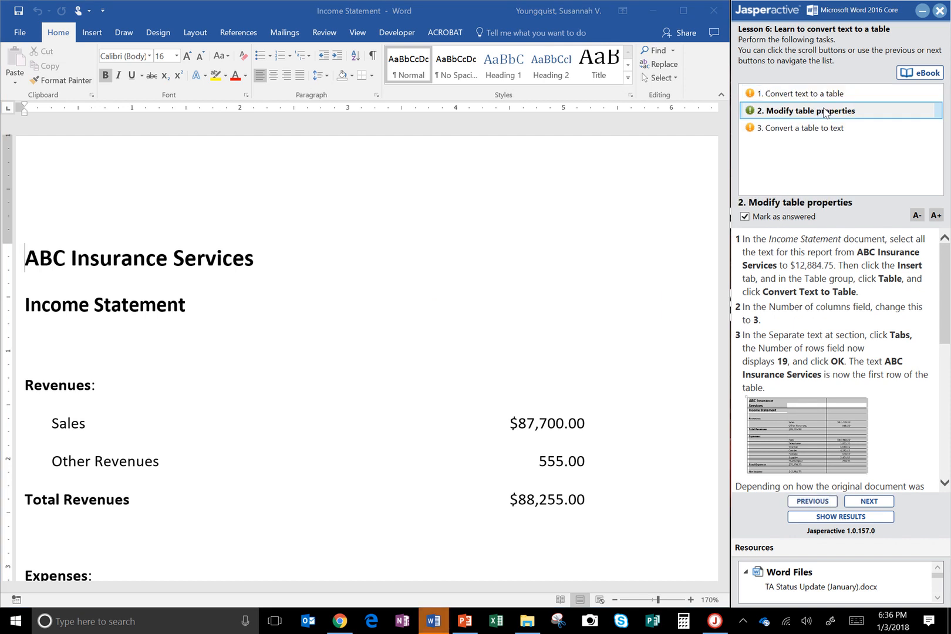
{"action": "left_click", "coordinate": [794, 219]}
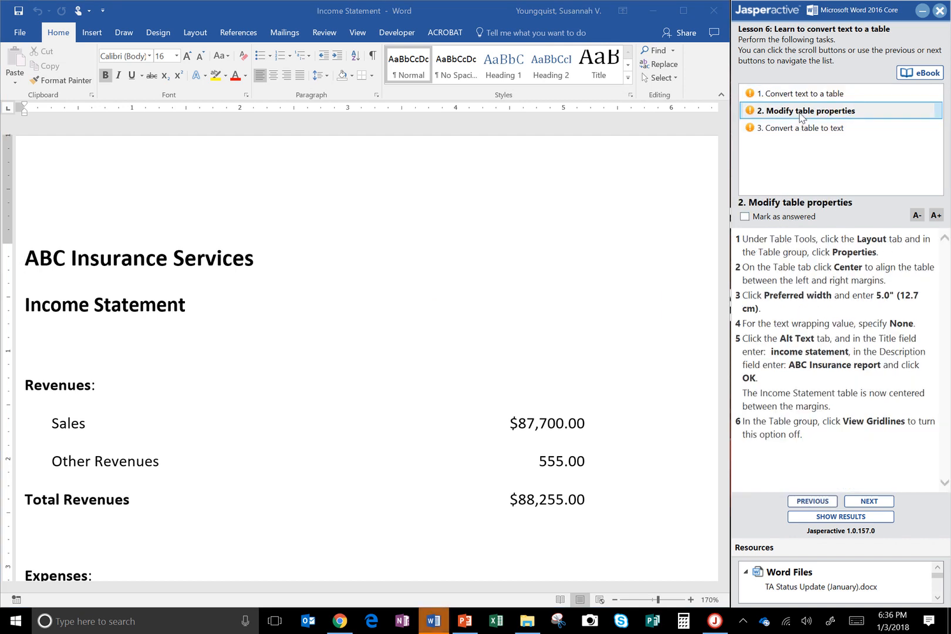
{"action": "left_click", "coordinate": [800, 94]}
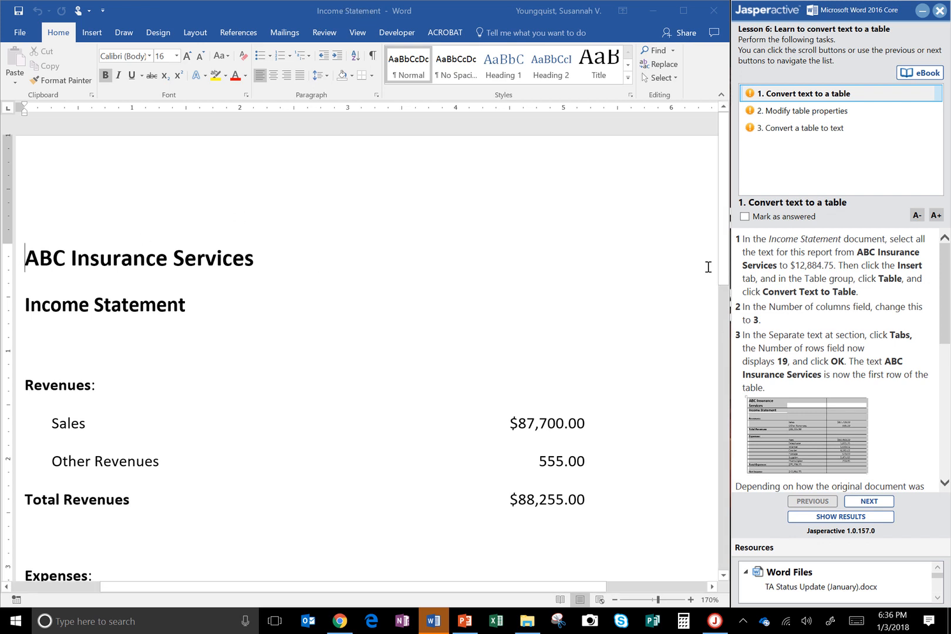
Step: Convert the whole Income Statement text, from ABC Insurance Services to the net income, into a 3-column table with text separated at tabs
{"action": "left_click_drag", "start_coordinate": [724, 258], "coordinate": [699, 504]}
{"action": "key", "text": "ctrl+Home"}
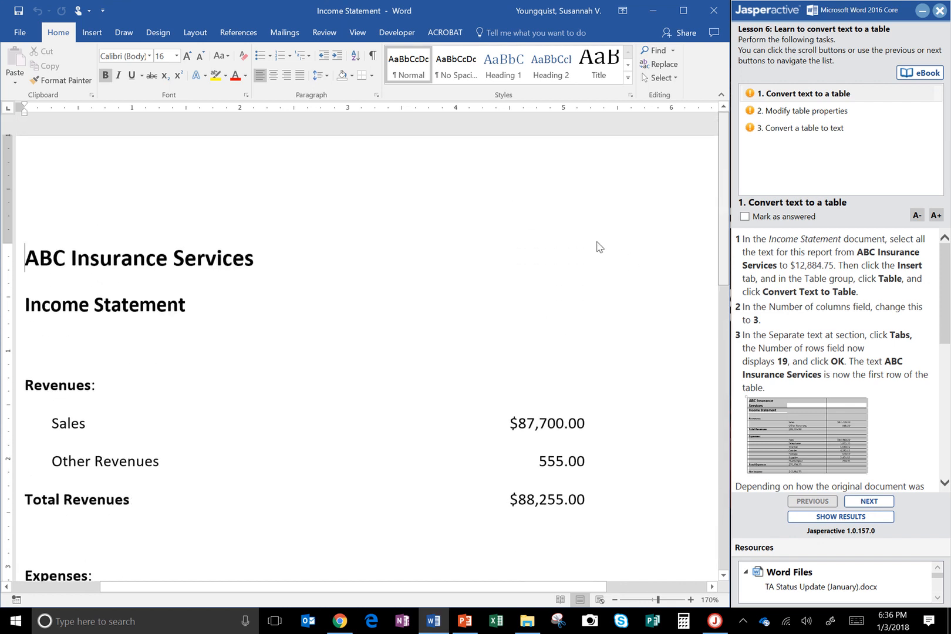
{"action": "scroll", "coordinate": [555, 258], "scroll_direction": "down", "scroll_amount": 10}
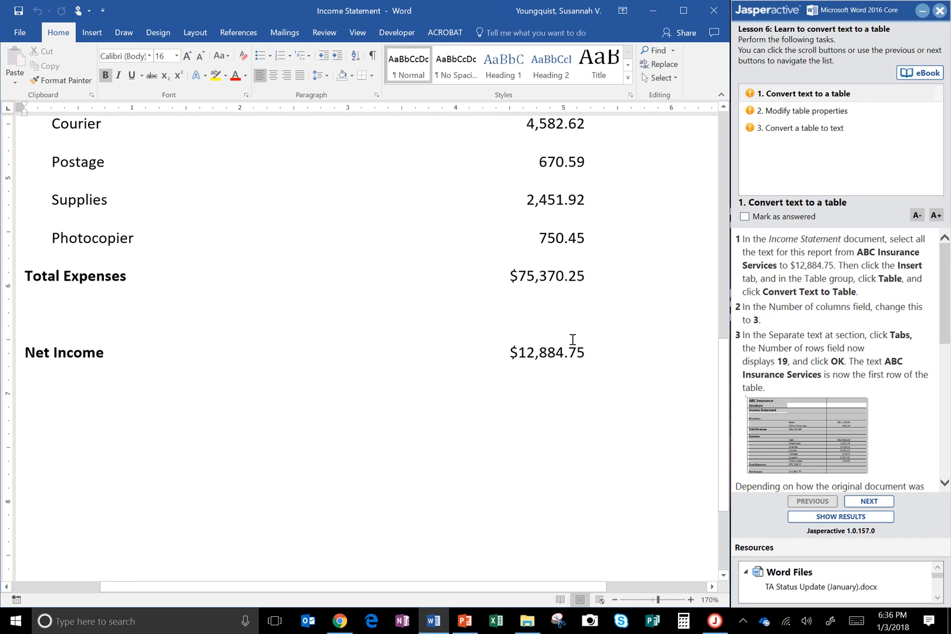
{"action": "left_click_drag", "start_coordinate": [724, 371], "coordinate": [737, 123]}
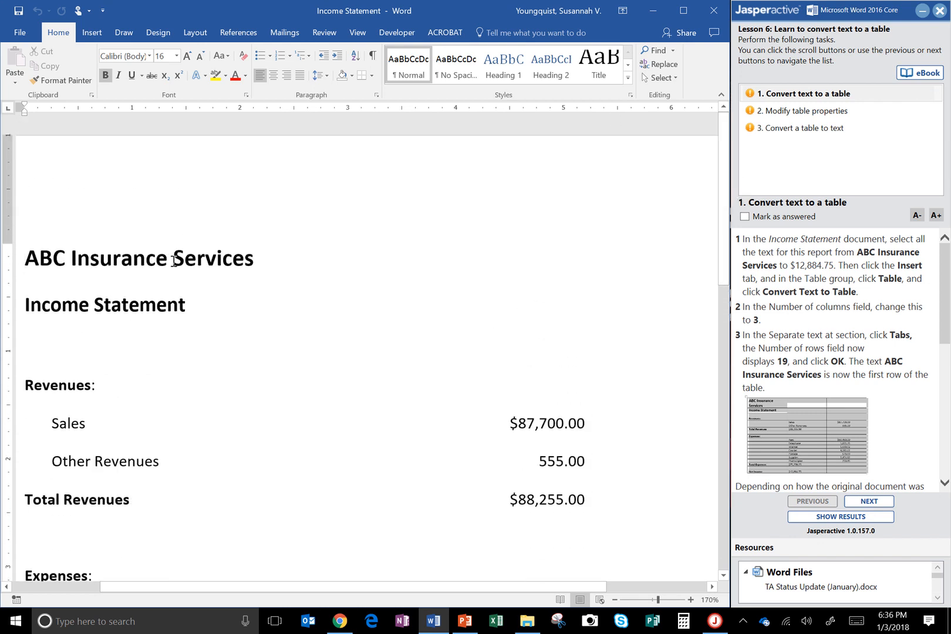
{"action": "left_click", "coordinate": [345, 265]}
{"action": "key", "text": "ctrl+a"}
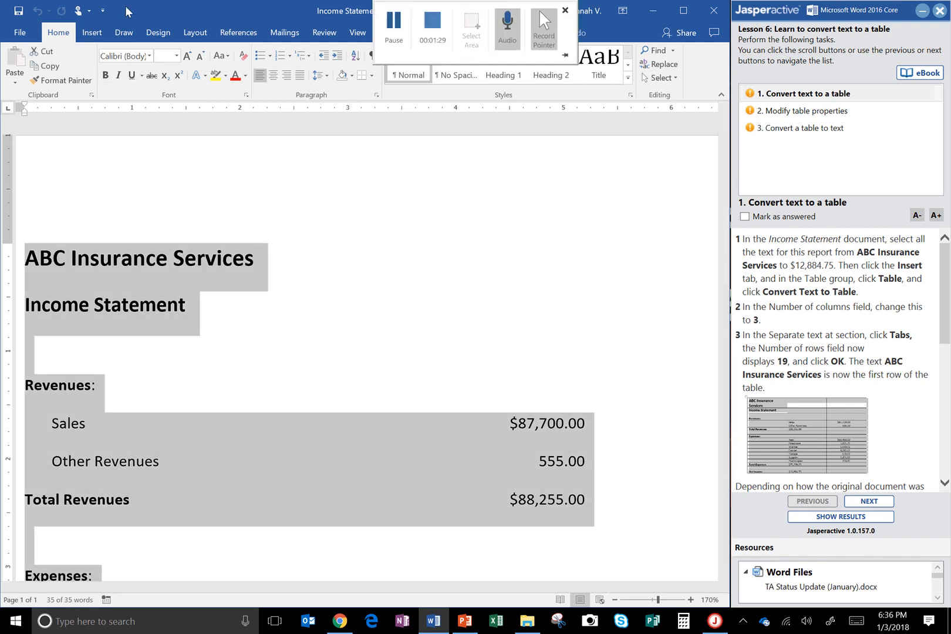
{"action": "left_click", "coordinate": [95, 35]}
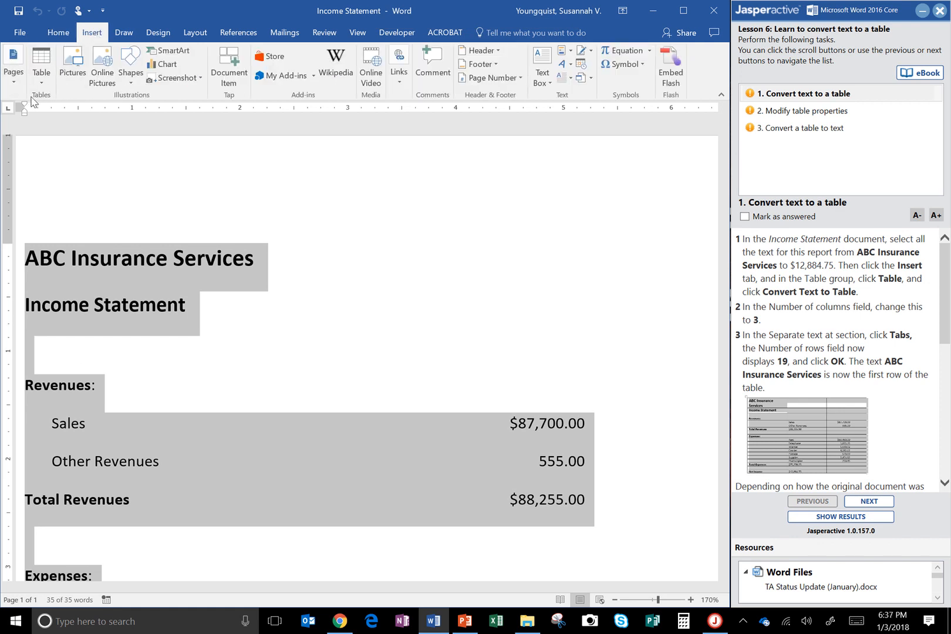
{"action": "left_click", "coordinate": [42, 82]}
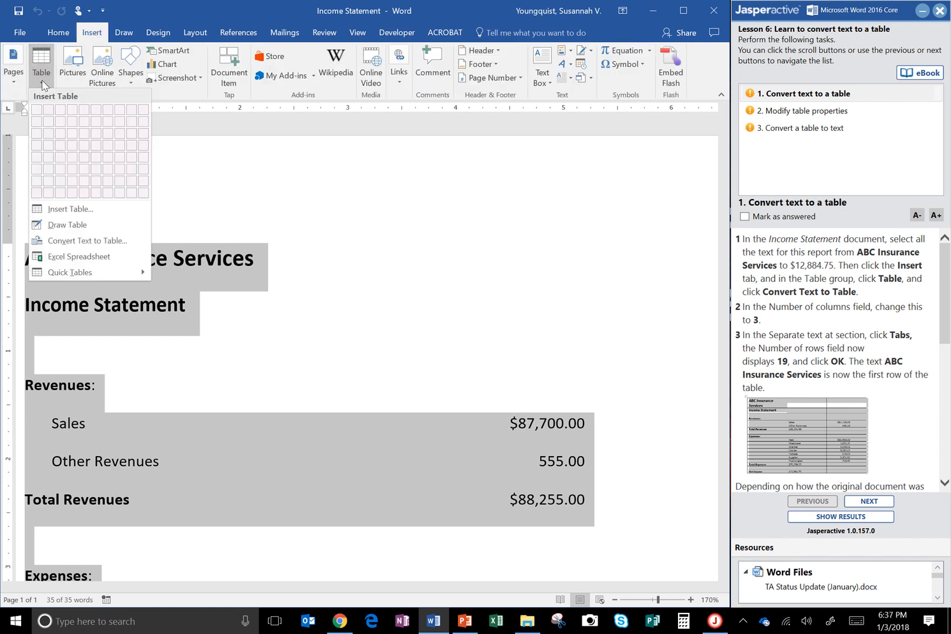
{"action": "left_click", "coordinate": [42, 82]}
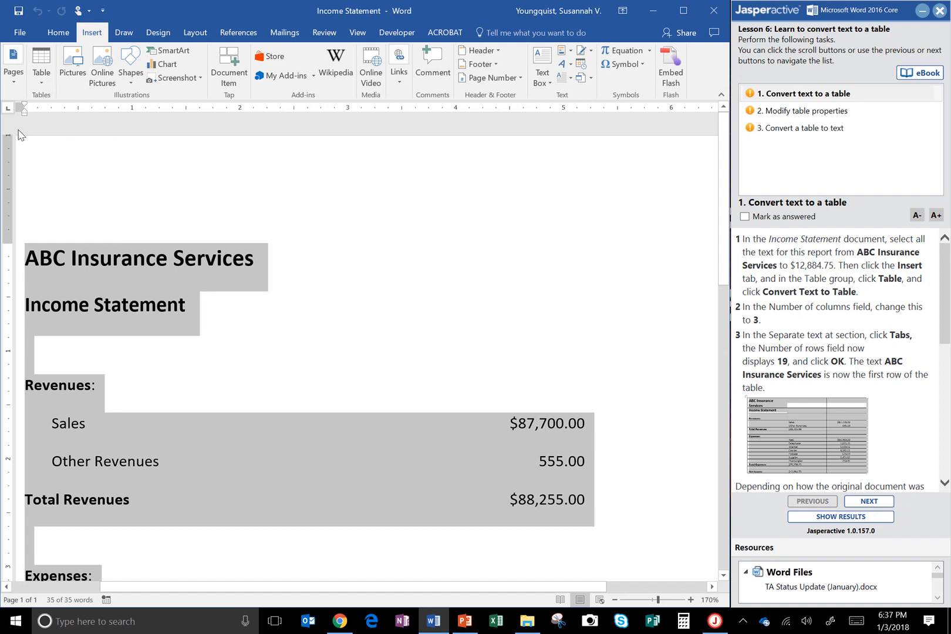
{"action": "left_click", "coordinate": [43, 82]}
{"action": "left_click", "coordinate": [61, 240]}
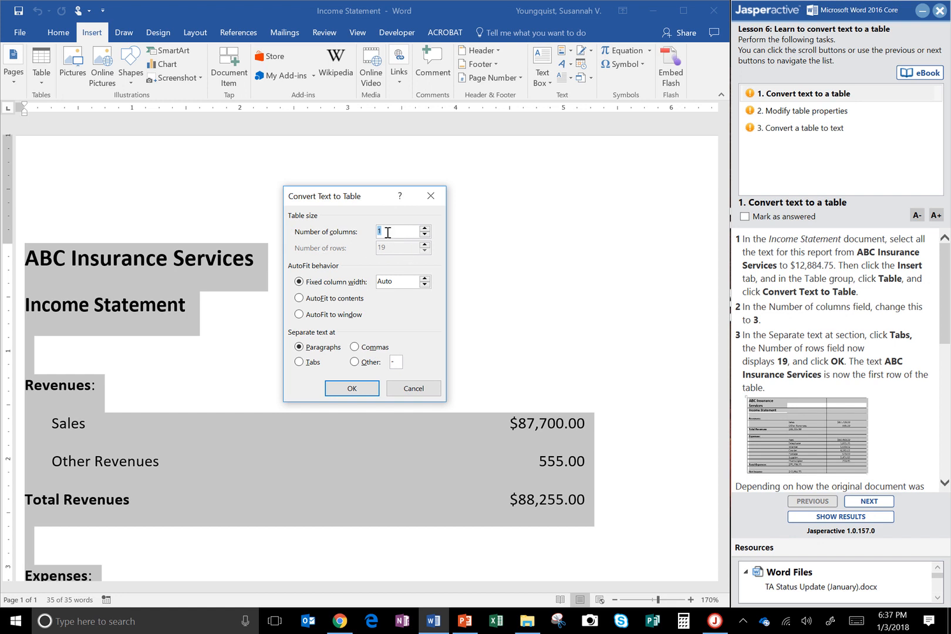
{"action": "type", "text": "3"}
{"action": "left_click", "coordinate": [302, 365]}
{"action": "left_click", "coordinate": [346, 392]}
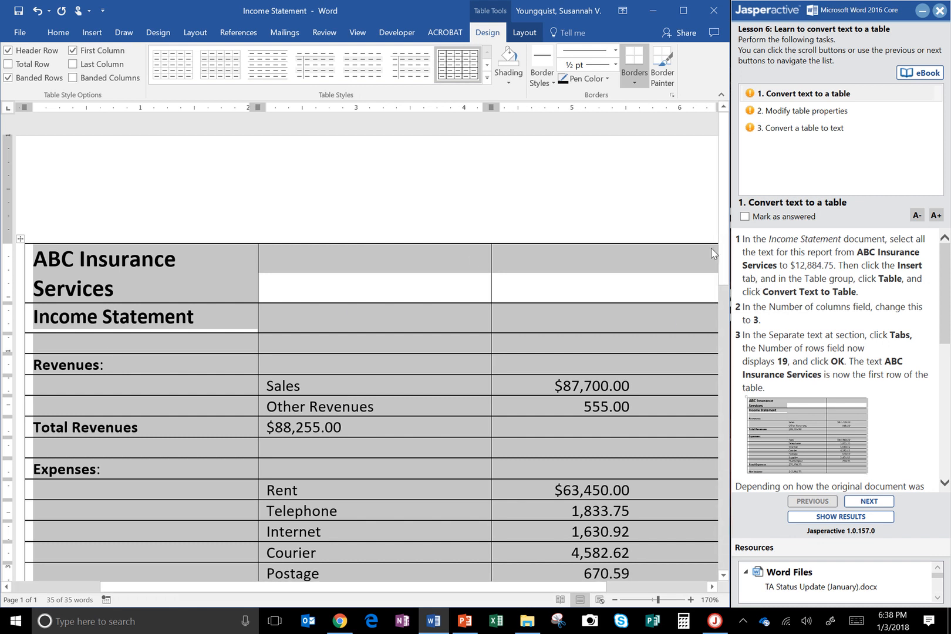
Step: Remove all borders from the converted income statement table with No Border
{"action": "scroll", "coordinate": [722, 439], "scroll_direction": "down", "scroll_amount": 3}
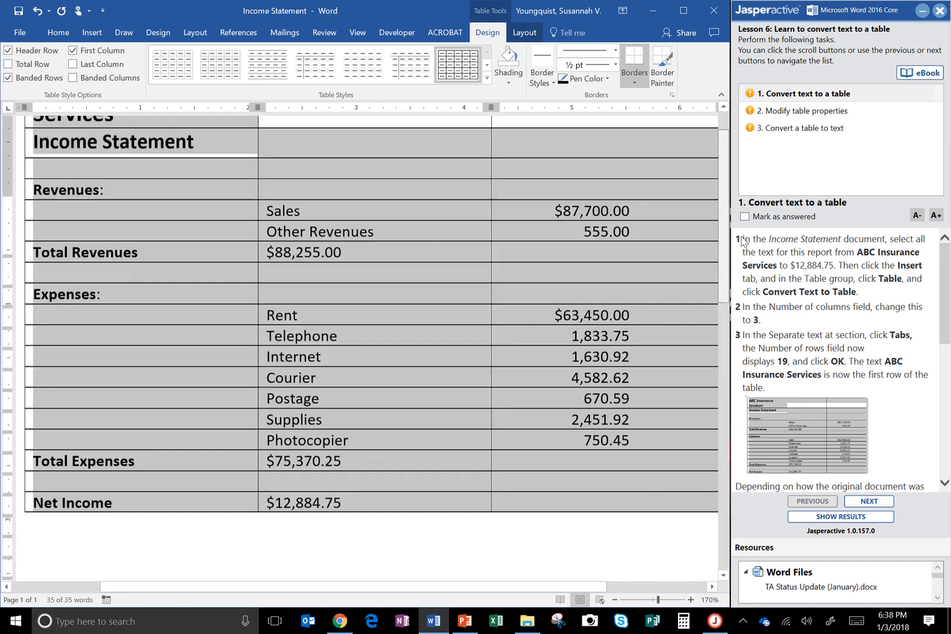
{"action": "scroll", "coordinate": [258, 280], "scroll_direction": "up", "scroll_amount": 3}
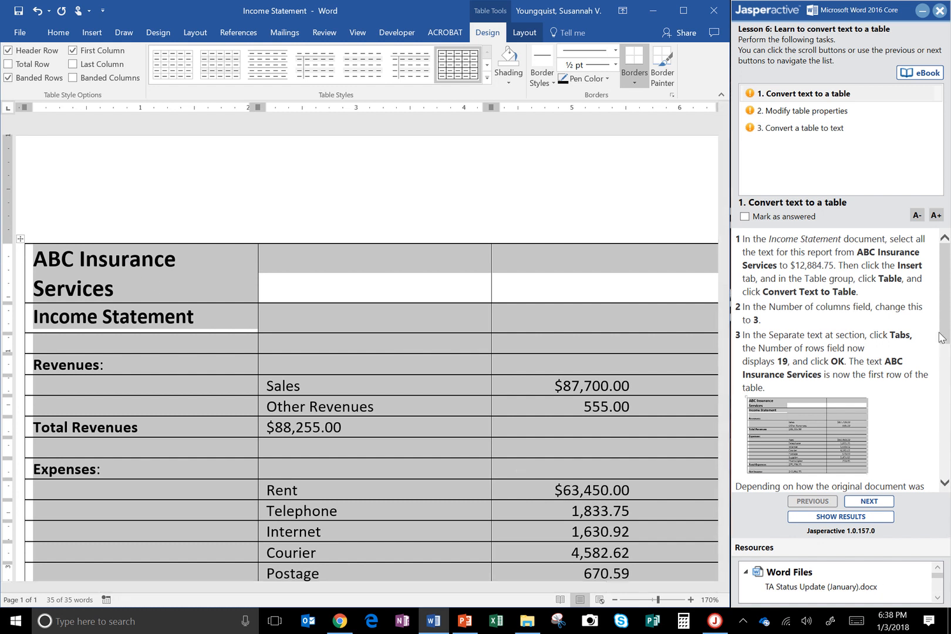
{"action": "left_click_drag", "start_coordinate": [941, 338], "coordinate": [943, 411]}
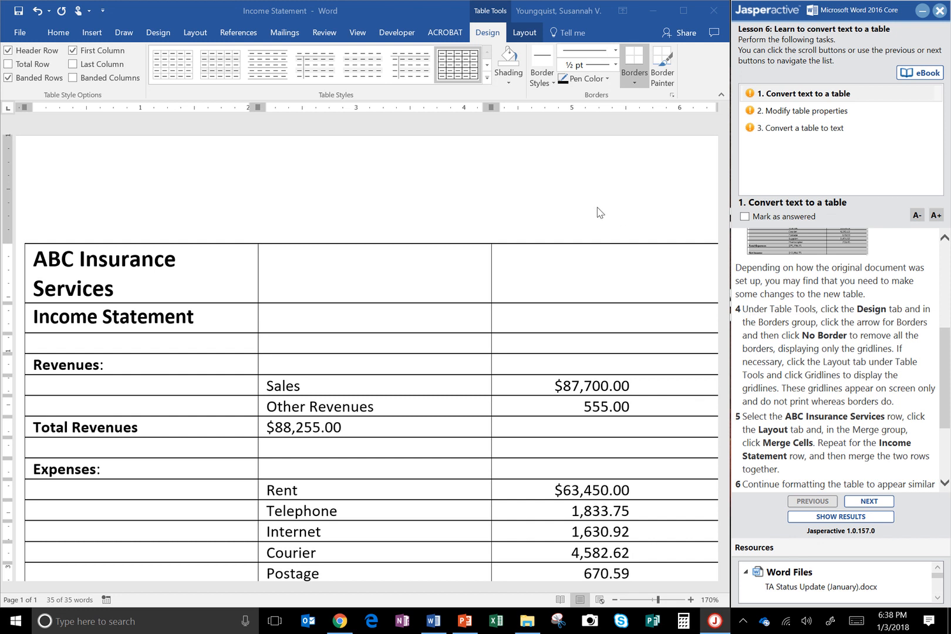
{"action": "mouse_move", "coordinate": [495, 4]}
{"action": "left_click", "coordinate": [635, 81]}
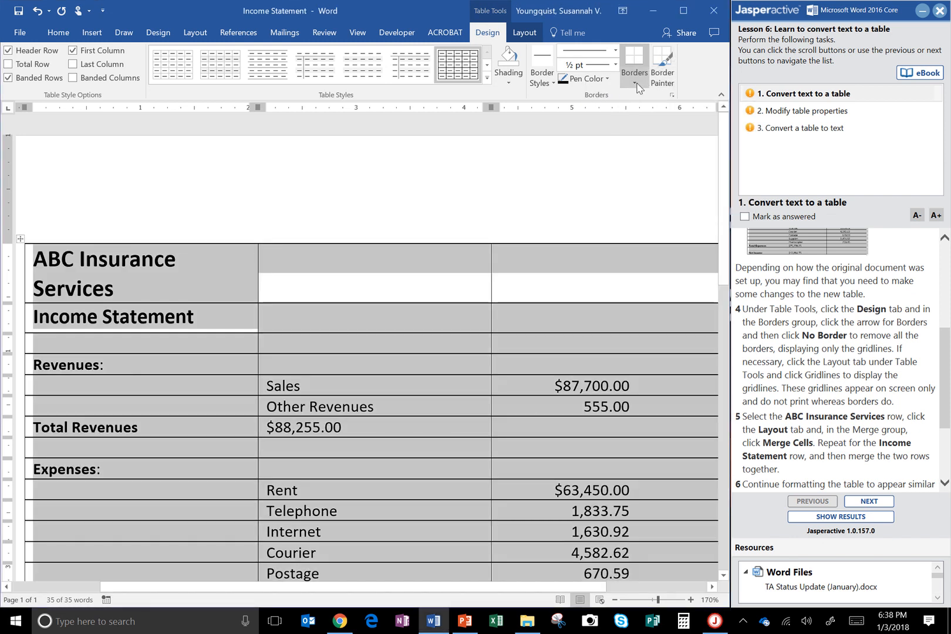
{"action": "left_click", "coordinate": [633, 86]}
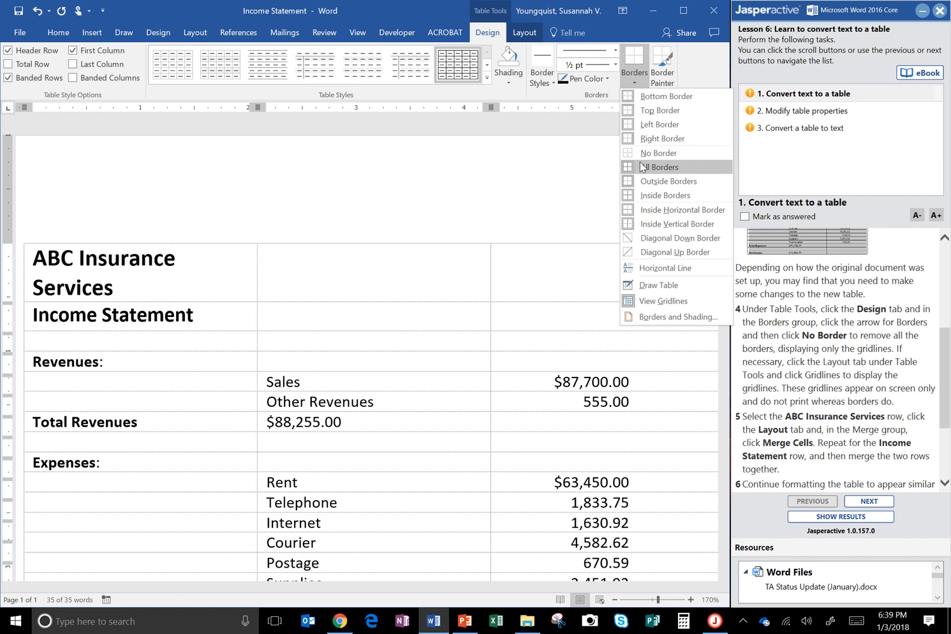
{"action": "left_click", "coordinate": [651, 153]}
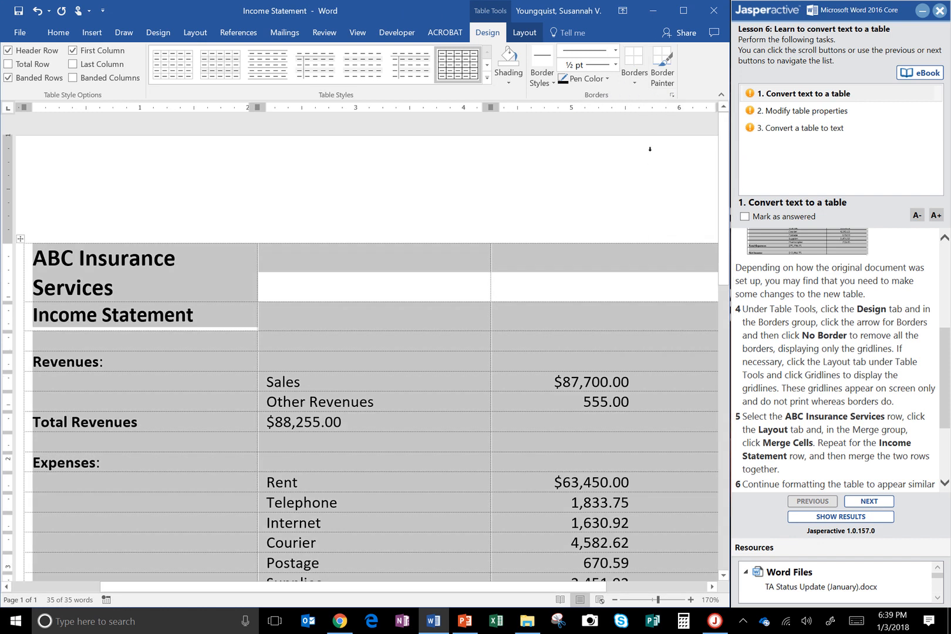
{"action": "left_click", "coordinate": [634, 82]}
{"action": "left_click", "coordinate": [632, 154]}
{"action": "left_click", "coordinate": [535, 197]}
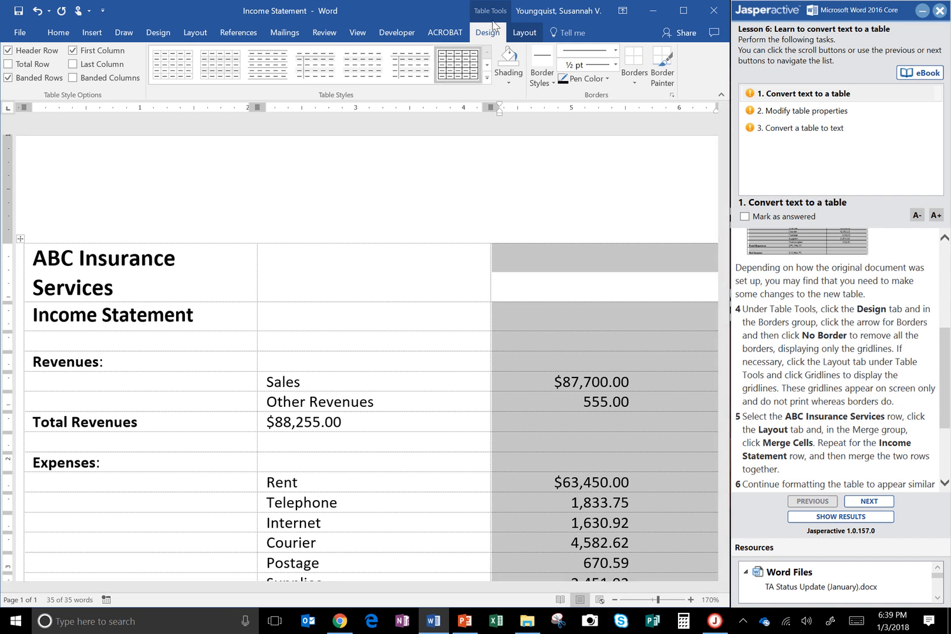
Step: Hide the table gridlines and show them again
{"action": "left_click", "coordinate": [524, 32]}
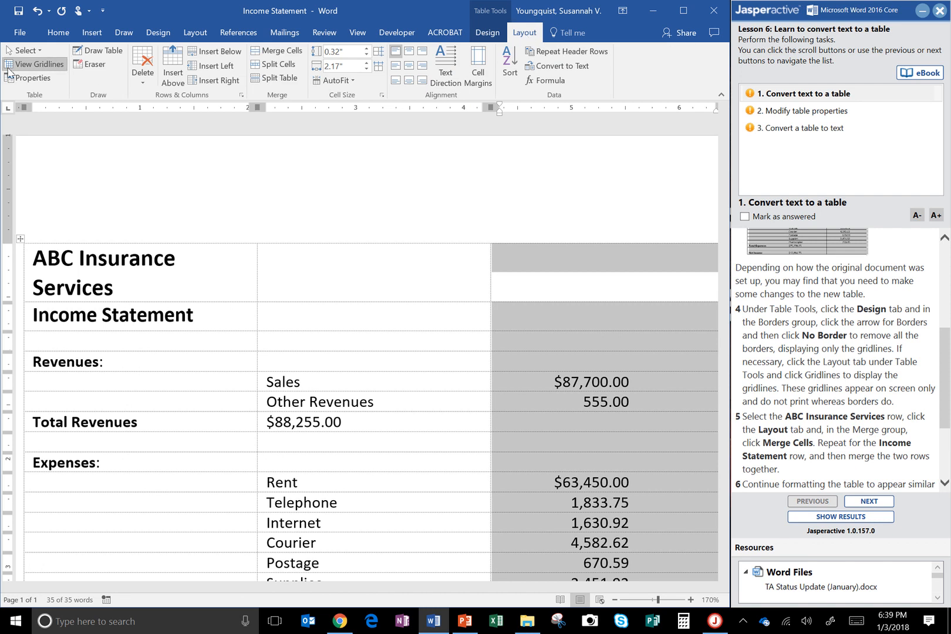
{"action": "left_click", "coordinate": [25, 66]}
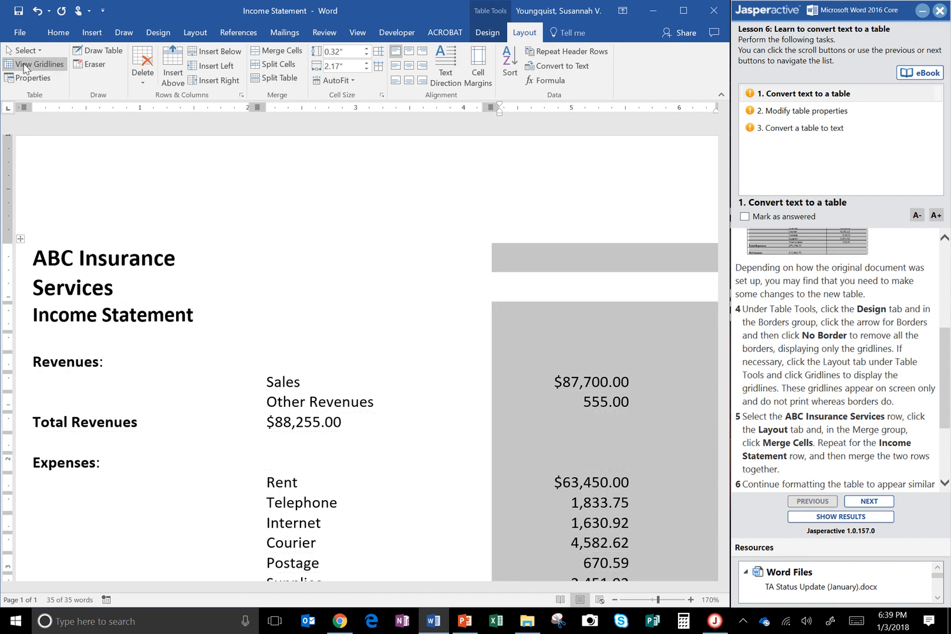
{"action": "left_click", "coordinate": [24, 66]}
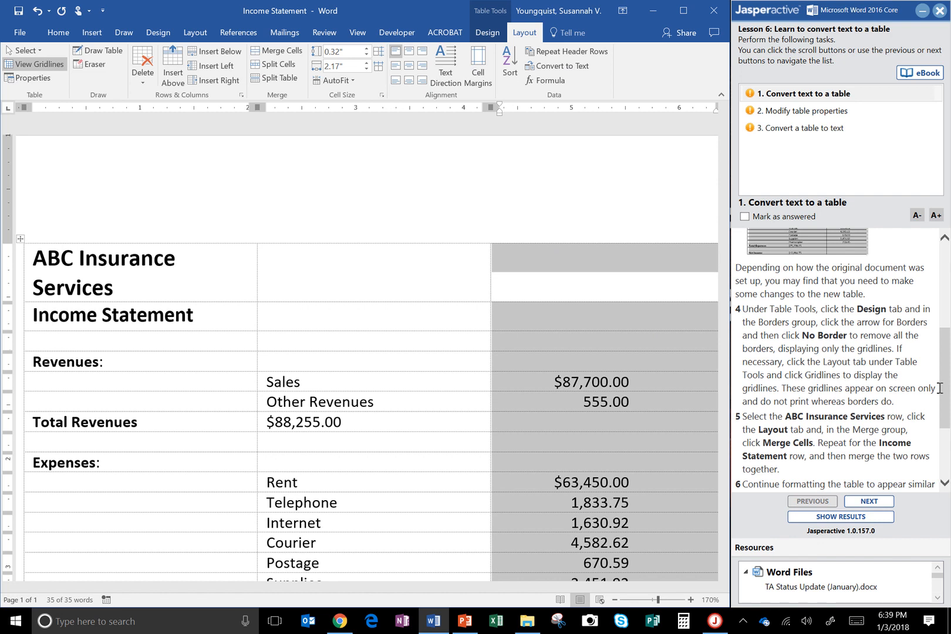
Step: Merge the three cells of the ABC Insurance Services row into one cell
{"action": "left_click_drag", "start_coordinate": [939, 385], "coordinate": [940, 440]}
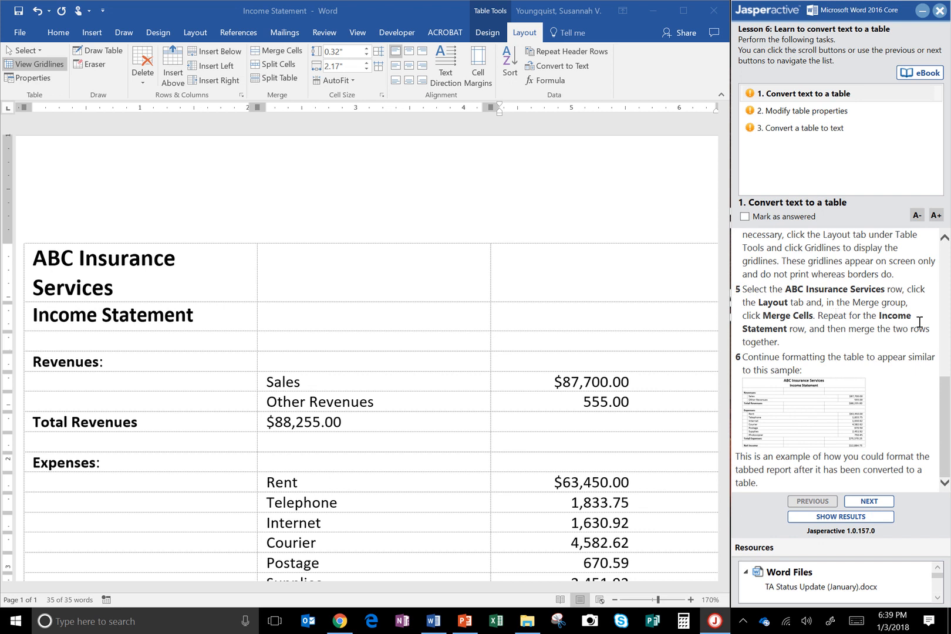
{"action": "left_click", "coordinate": [193, 282]}
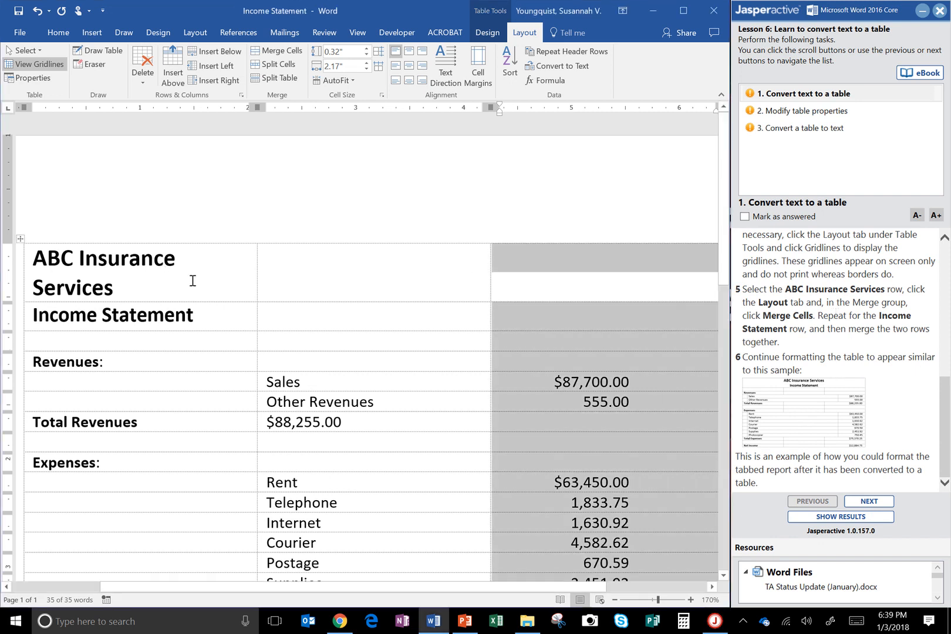
{"action": "left_click", "coordinate": [191, 281]}
{"action": "mouse_move", "coordinate": [191, 281]}
{"action": "left_mouse_down"}
{"action": "mouse_move", "coordinate": [311, 263]}
{"action": "mouse_move", "coordinate": [714, 280]}
{"action": "left_mouse_up"}
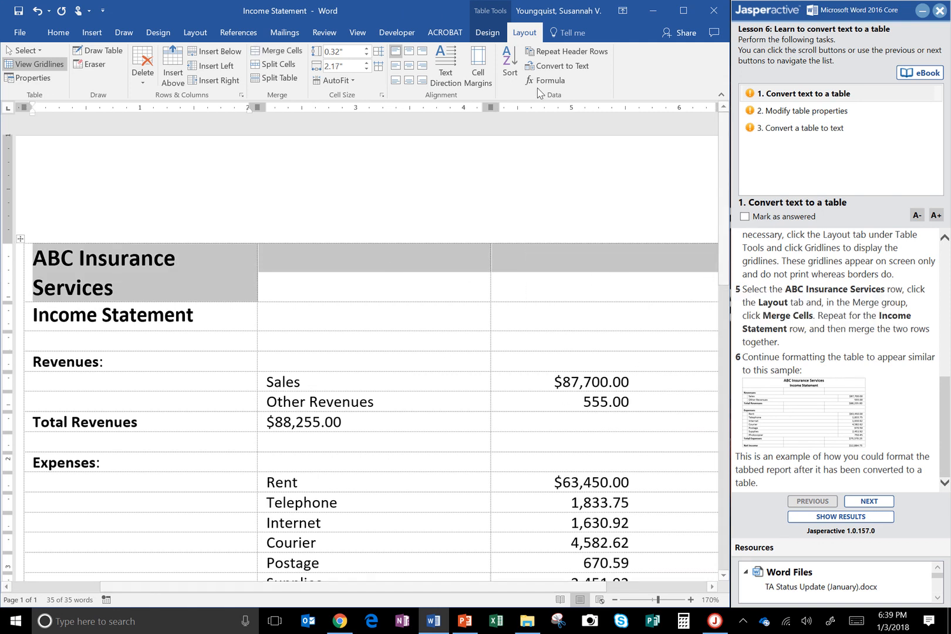
{"action": "left_click", "coordinate": [278, 57]}
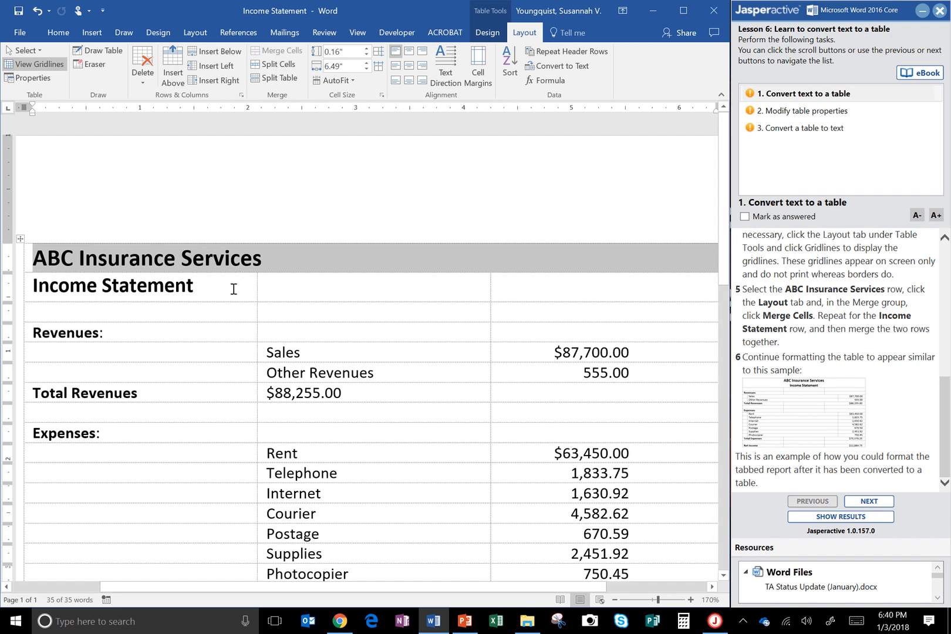
Step: Merge the three cells of the Income Statement row into one cell
{"action": "left_click", "coordinate": [256, 286]}
{"action": "left_click_drag", "start_coordinate": [256, 286], "coordinate": [564, 280]}
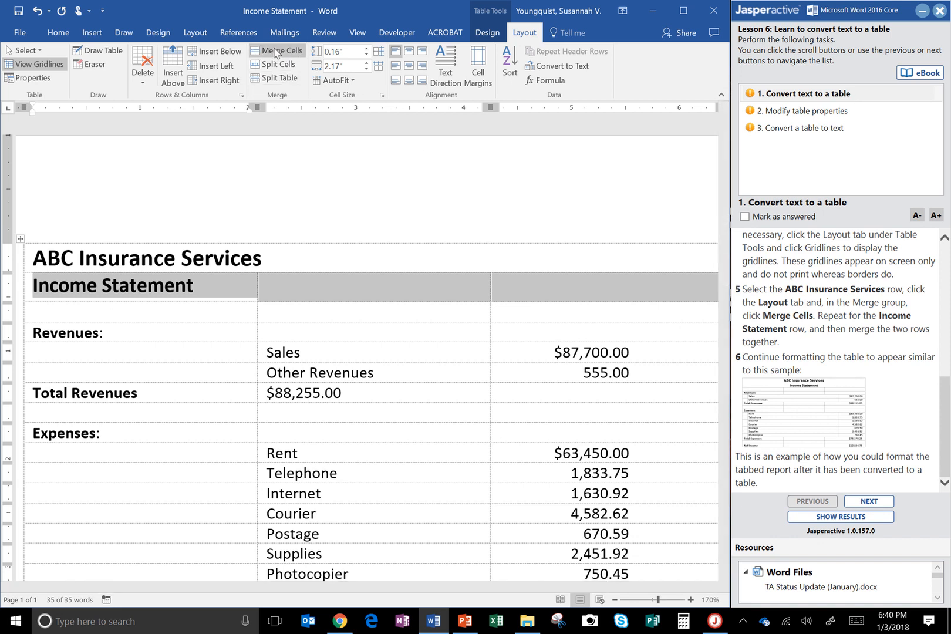
{"action": "left_click", "coordinate": [276, 51]}
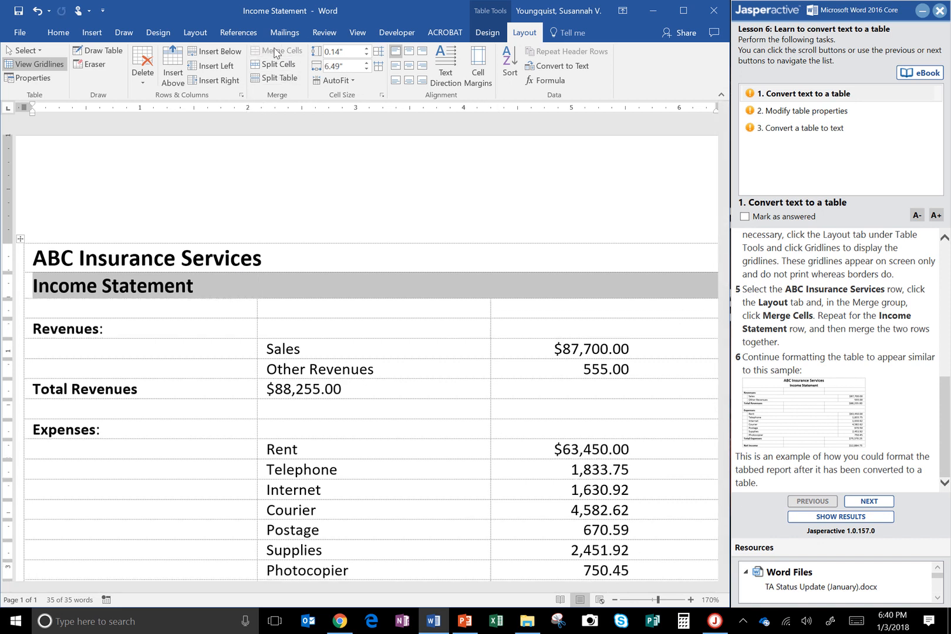
Step: Merge the ABC Insurance Services and Income Statement rows together into a single heading cell
{"action": "left_click", "coordinate": [245, 254]}
{"action": "left_click_drag", "start_coordinate": [245, 254], "coordinate": [243, 286]}
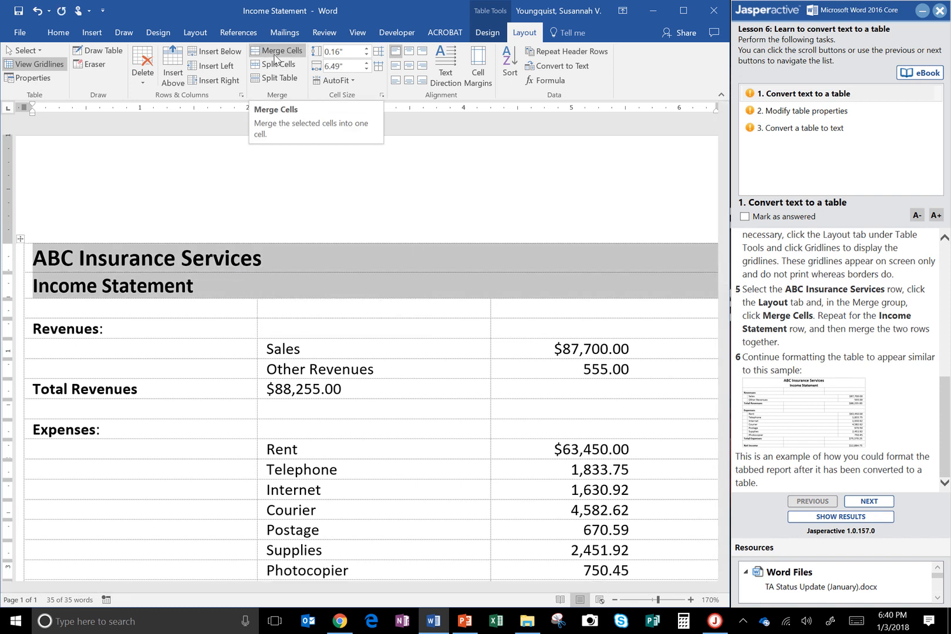
{"action": "left_click", "coordinate": [276, 53]}
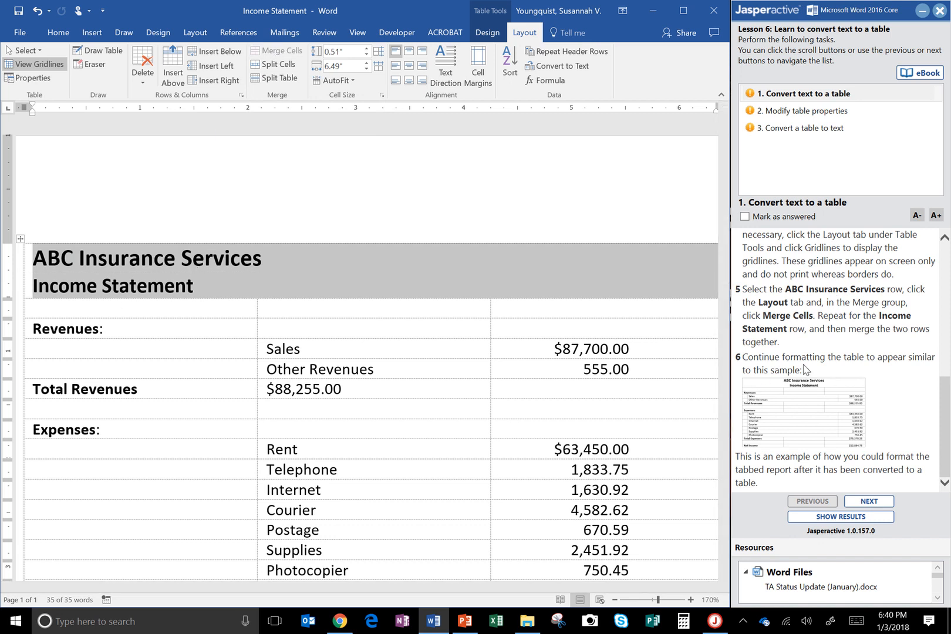
{"action": "left_click", "coordinate": [944, 390]}
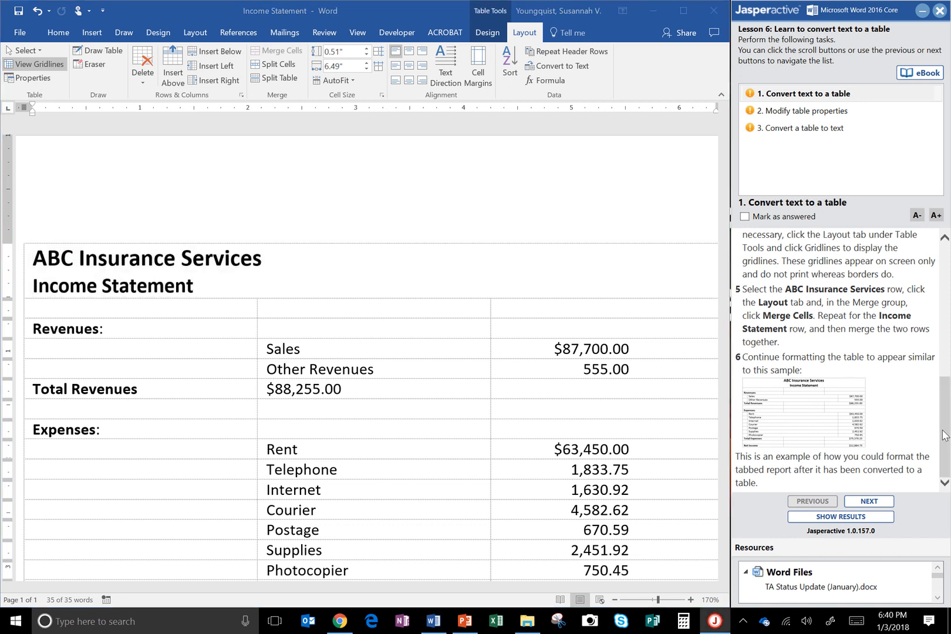
Step: Following the enlarged sample statement, extend the Sales and Other Revenues label cells leftward to about 4.08 inches wide
{"action": "left_click", "coordinate": [796, 418]}
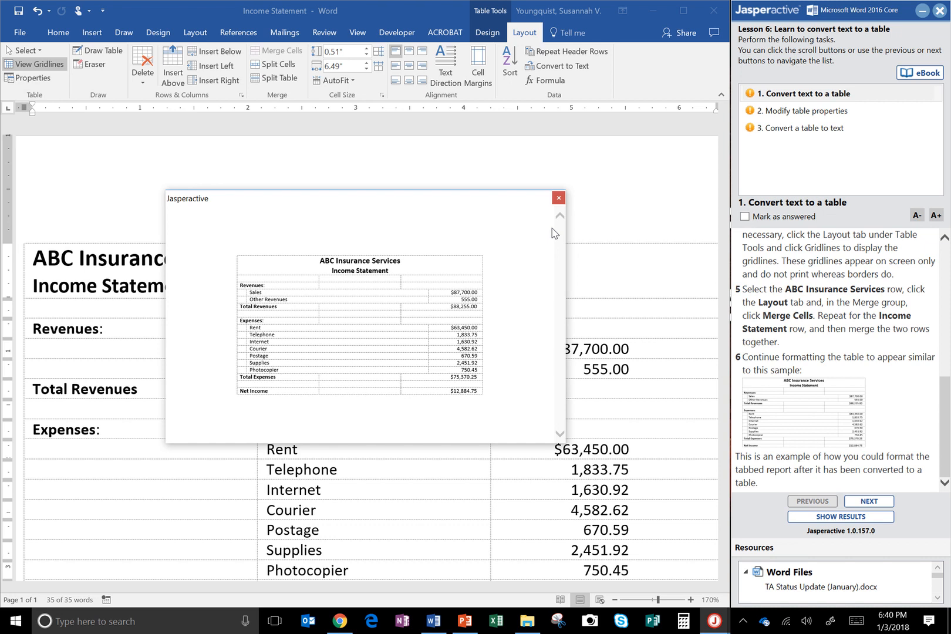
{"action": "left_click_drag", "start_coordinate": [375, 200], "coordinate": [656, 149]}
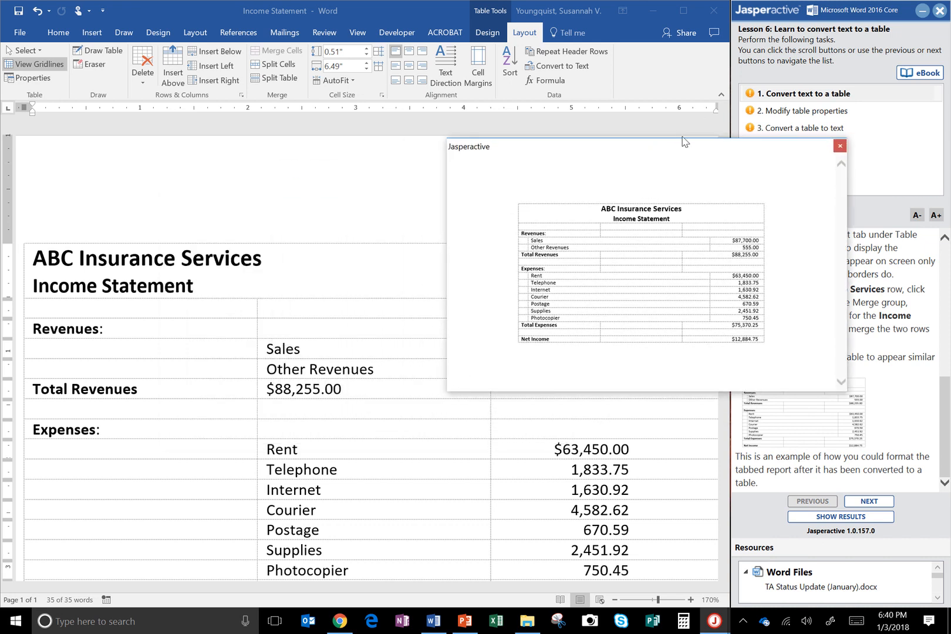
{"action": "left_click_drag", "start_coordinate": [689, 142], "coordinate": [722, 41]}
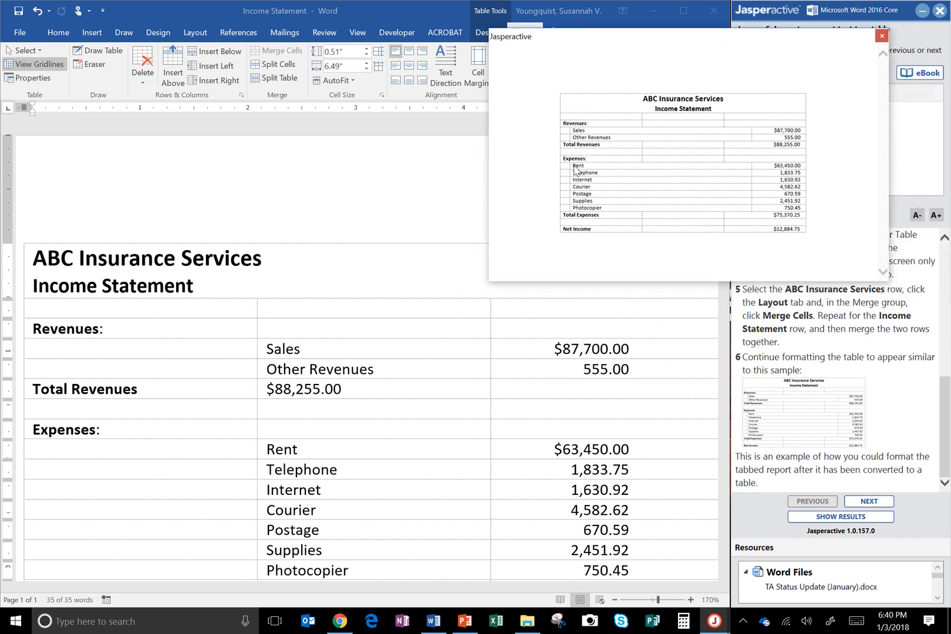
{"action": "left_click", "coordinate": [328, 321]}
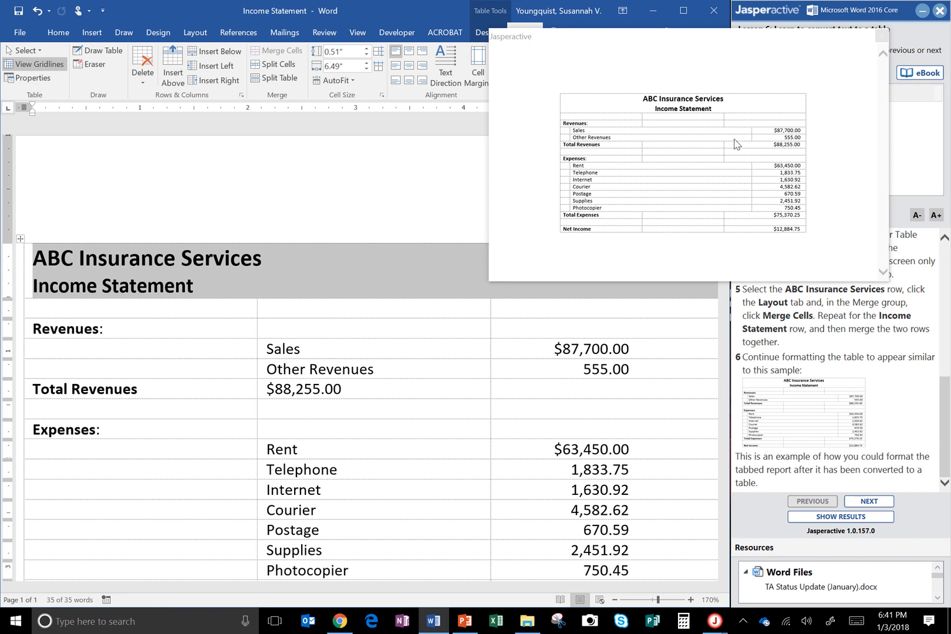
{"action": "left_click", "coordinate": [349, 365]}
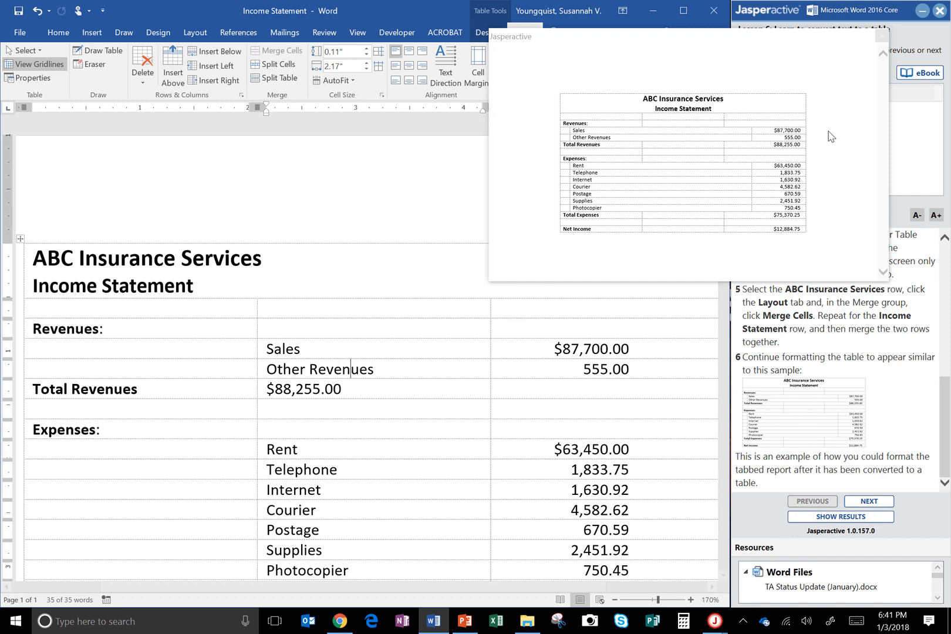
{"action": "left_click", "coordinate": [880, 36]}
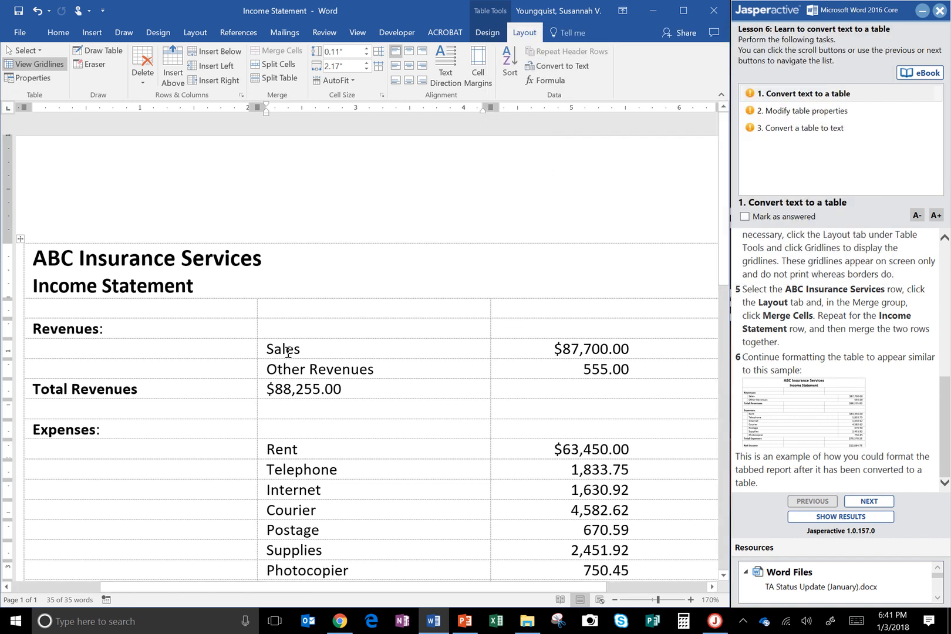
{"action": "left_click_drag", "start_coordinate": [288, 351], "coordinate": [289, 369]}
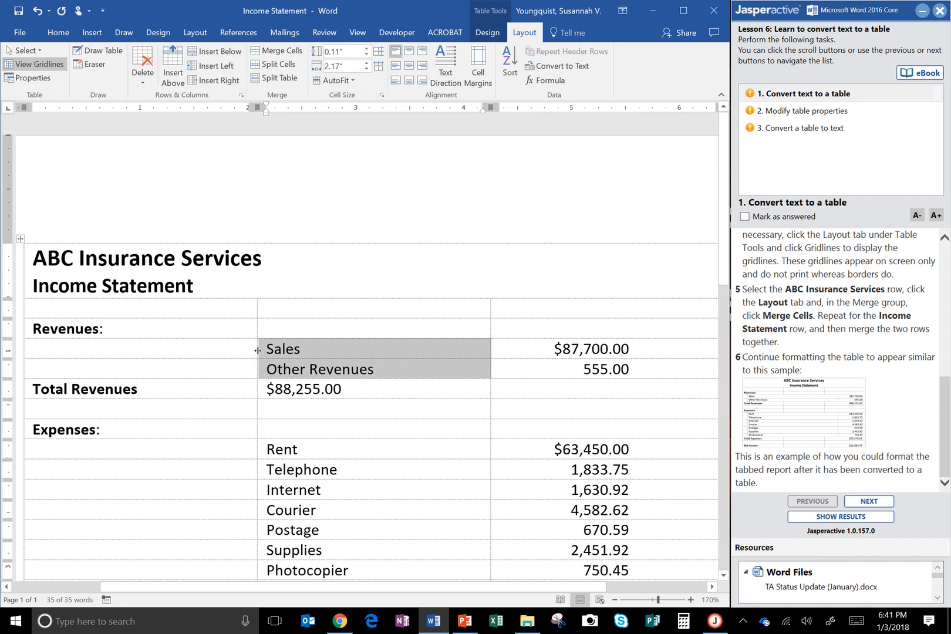
{"action": "left_click_drag", "start_coordinate": [257, 351], "coordinate": [53, 335]}
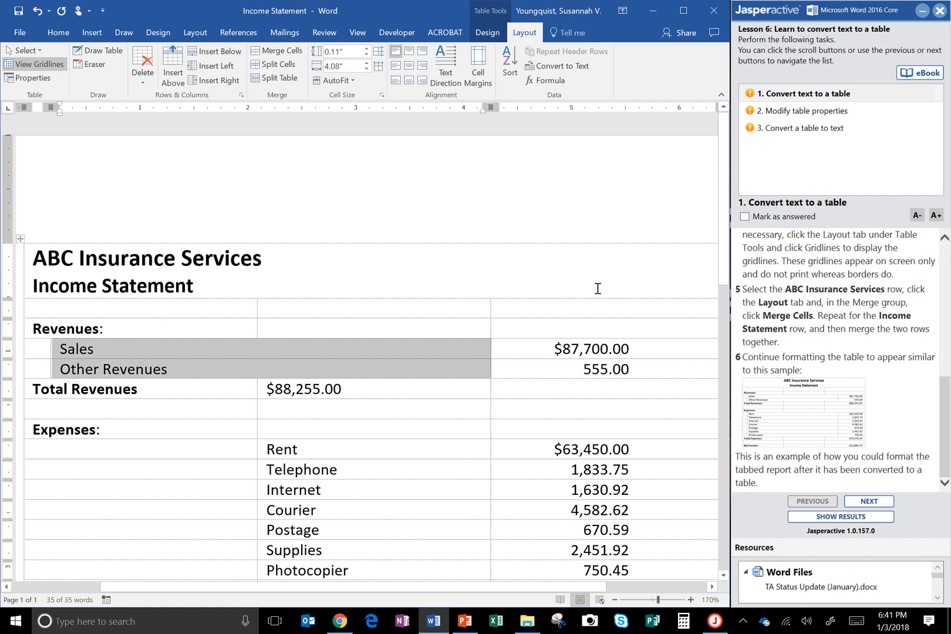
Step: Extend the Sales and Other Revenues label cells rightward to about 4.69 inches wide, using the enlarged sample as reference
{"action": "left_click", "coordinate": [822, 414]}
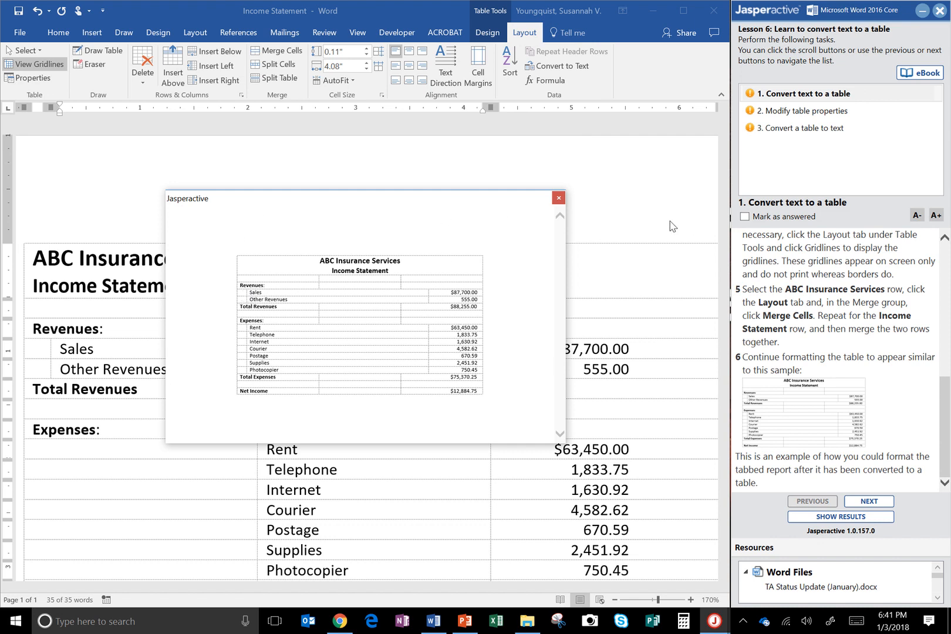
{"action": "left_click", "coordinate": [558, 198]}
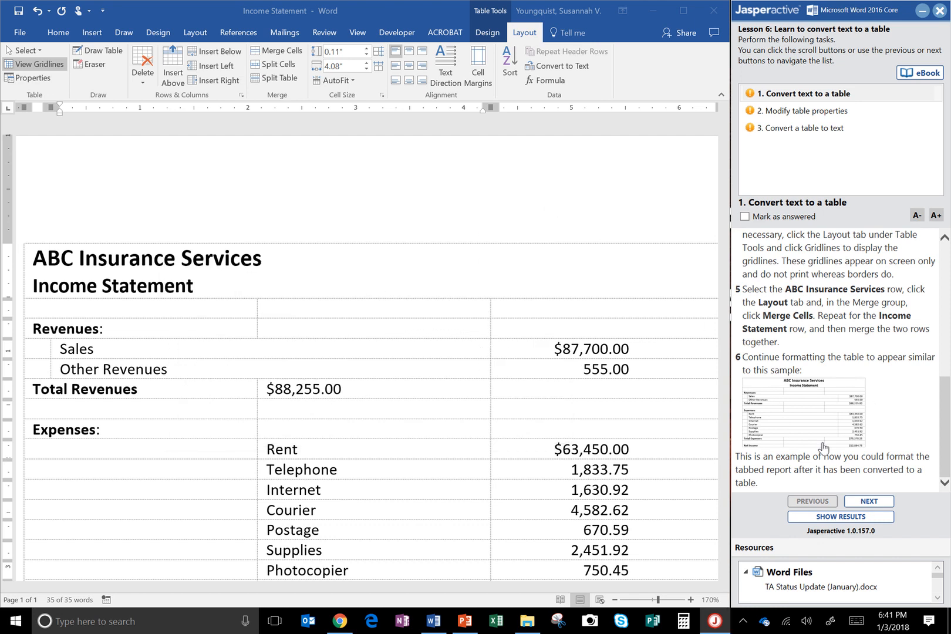
{"action": "left_click", "coordinate": [820, 409]}
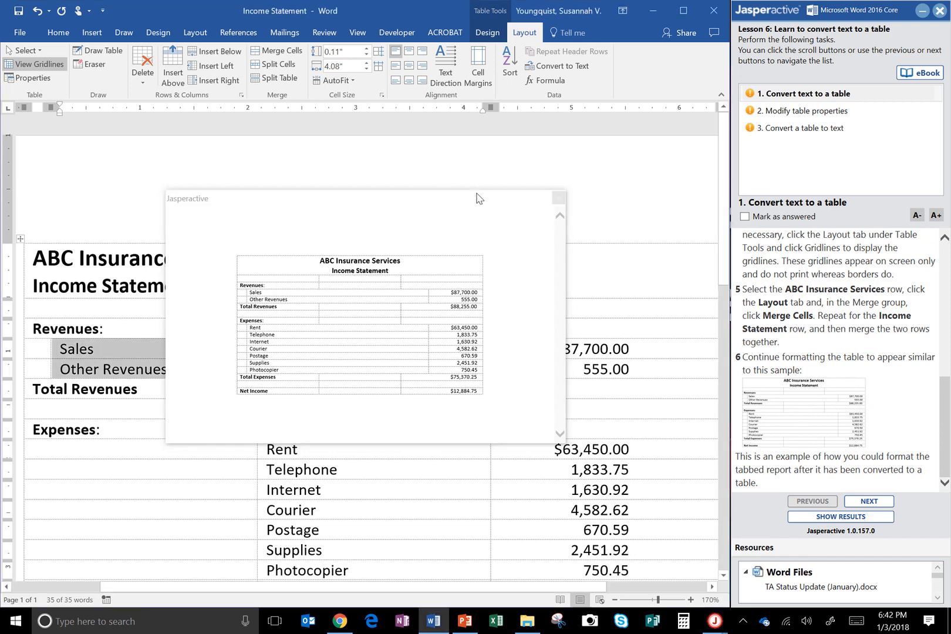
{"action": "left_click_drag", "start_coordinate": [476, 200], "coordinate": [800, 10]}
{"action": "left_click", "coordinate": [410, 344]}
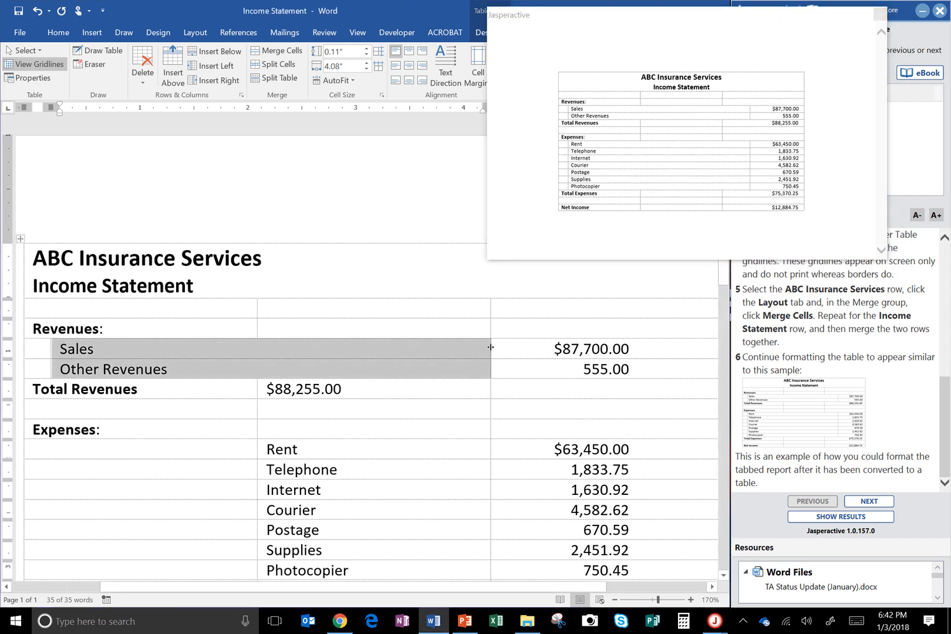
{"action": "left_click_drag", "start_coordinate": [491, 347], "coordinate": [554, 346]}
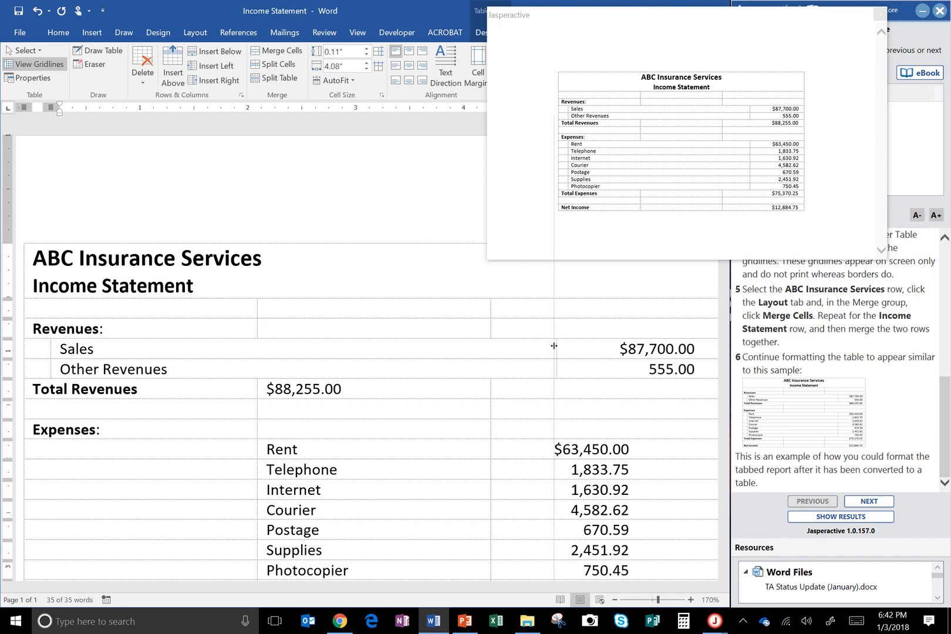
{"action": "left_click_drag", "start_coordinate": [553, 345], "coordinate": [556, 347]}
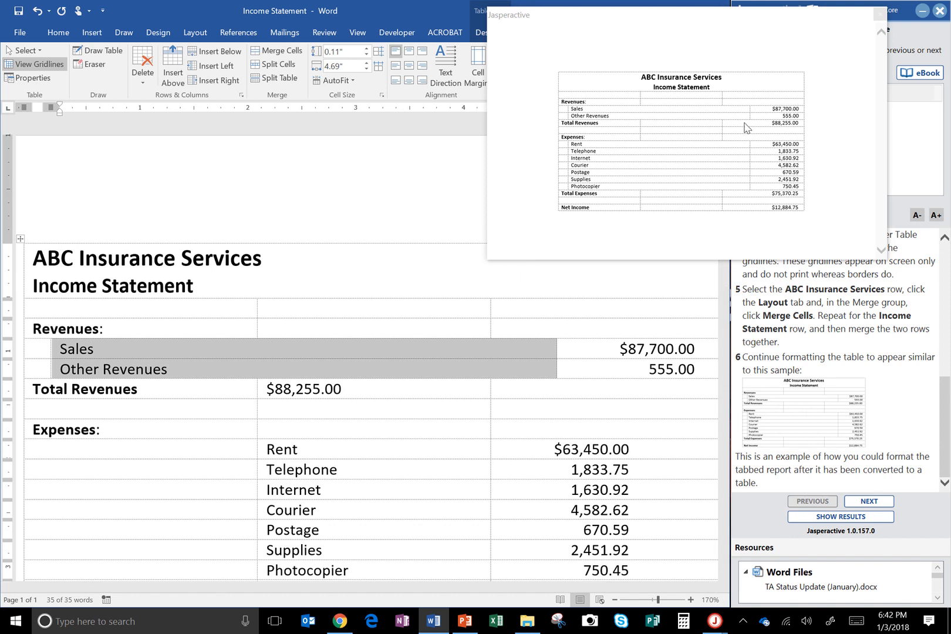
Step: Move the $88,255.00 amount from the middle cell to the third cell of the Total Revenues row
{"action": "left_click", "coordinate": [672, 388]}
{"action": "left_click", "coordinate": [371, 388]}
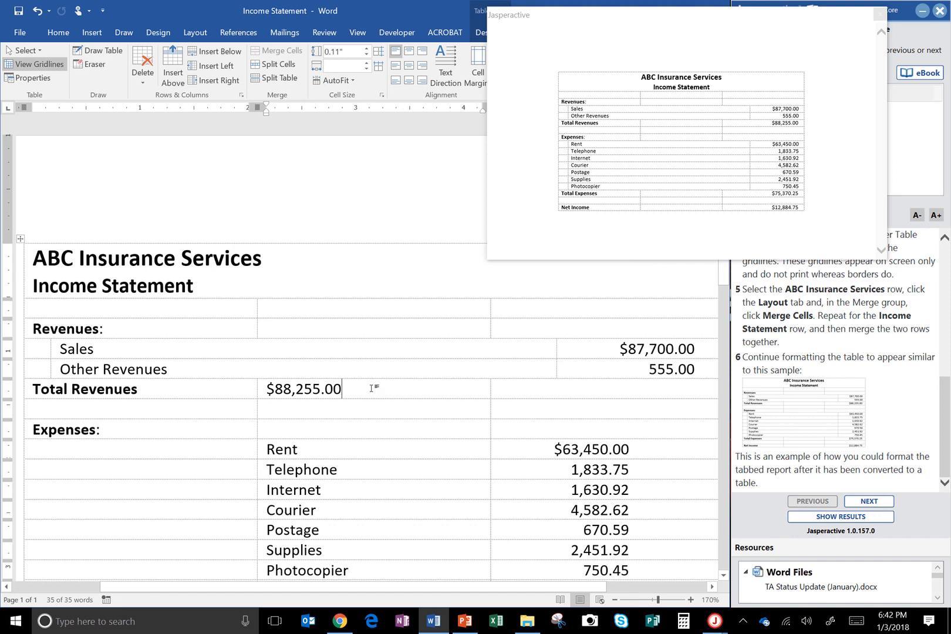
{"action": "triple_click", "coordinate": [372, 388]}
{"action": "key", "text": "ctrl+c"}
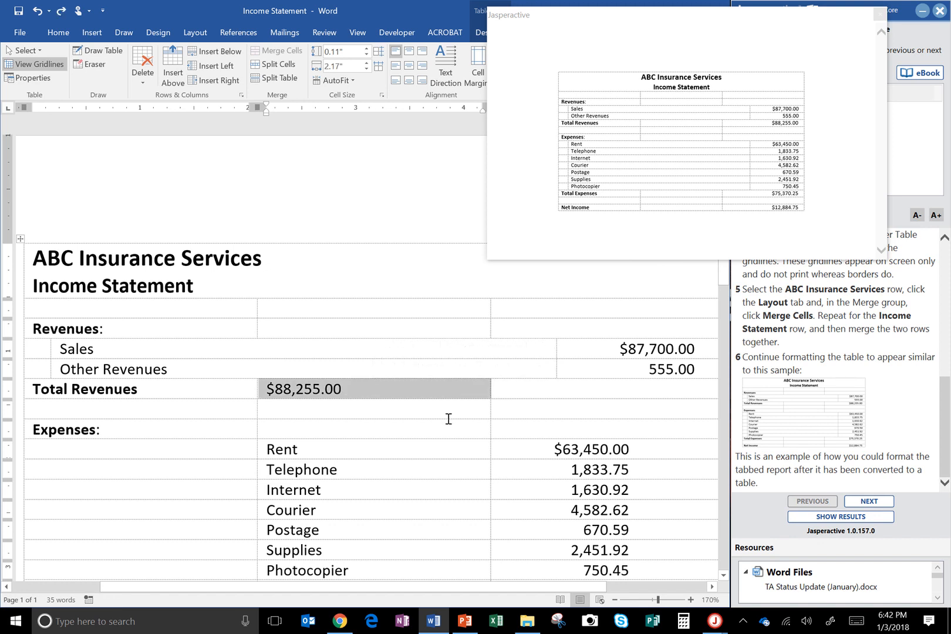
{"action": "key", "text": "Delete"}
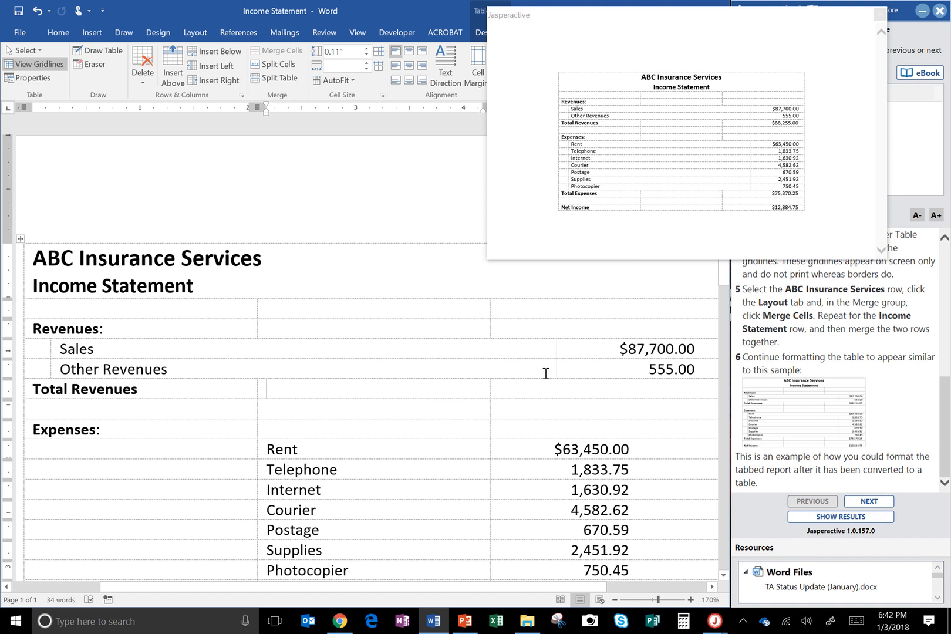
{"action": "left_click", "coordinate": [545, 381]}
{"action": "key", "text": "ctrl+v"}
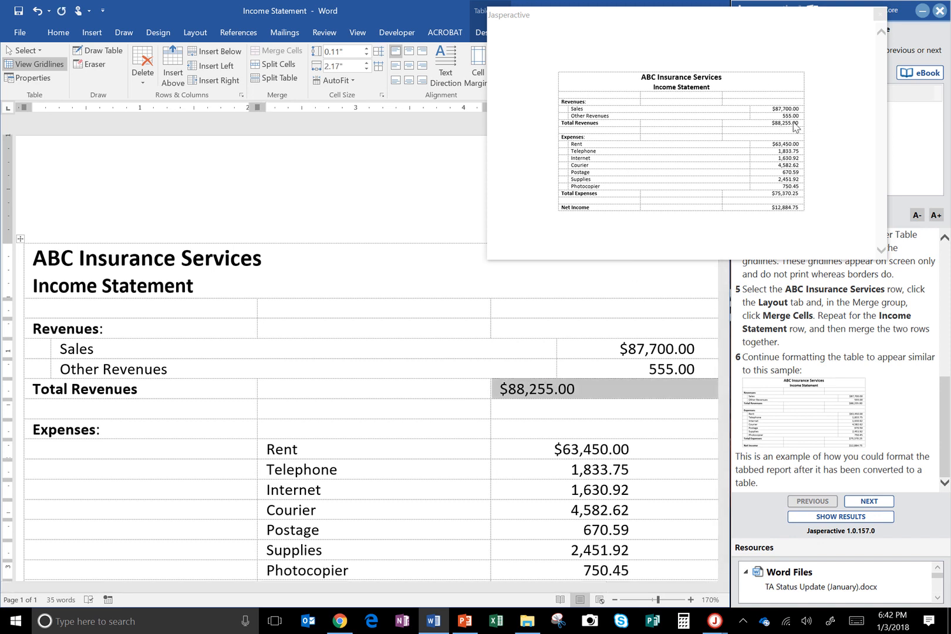
Step: Align the Total Revenues amount to the top right of its cell and compare the table with the sample
{"action": "left_click", "coordinate": [423, 52]}
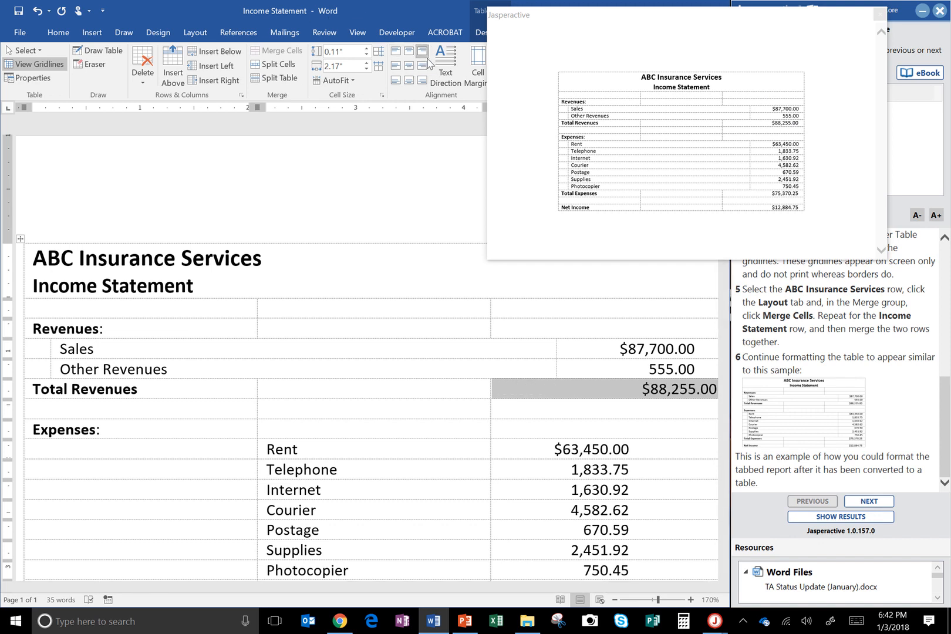
{"action": "left_click_drag", "start_coordinate": [563, 21], "coordinate": [498, 175]}
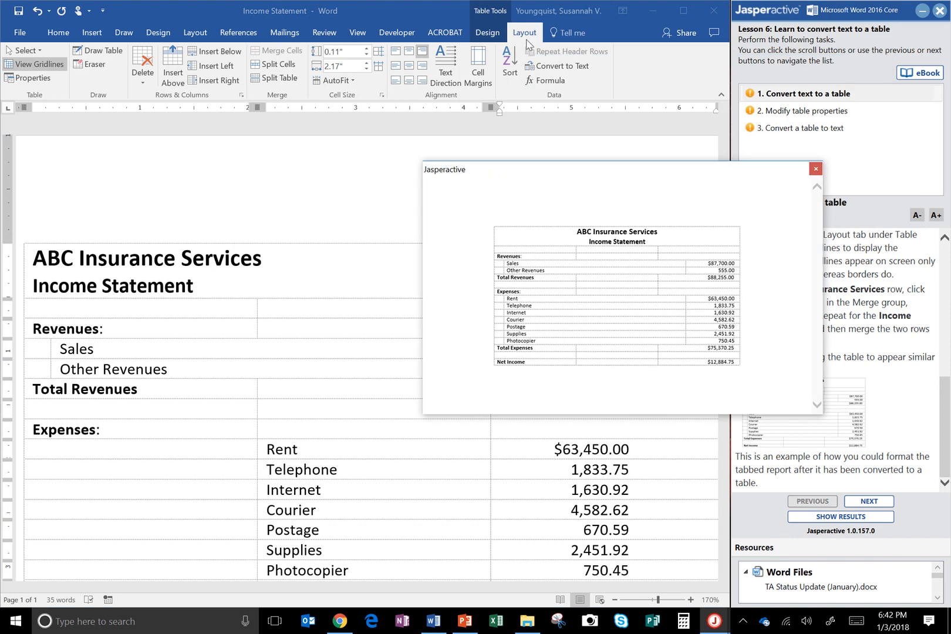
{"action": "left_click", "coordinate": [58, 34]}
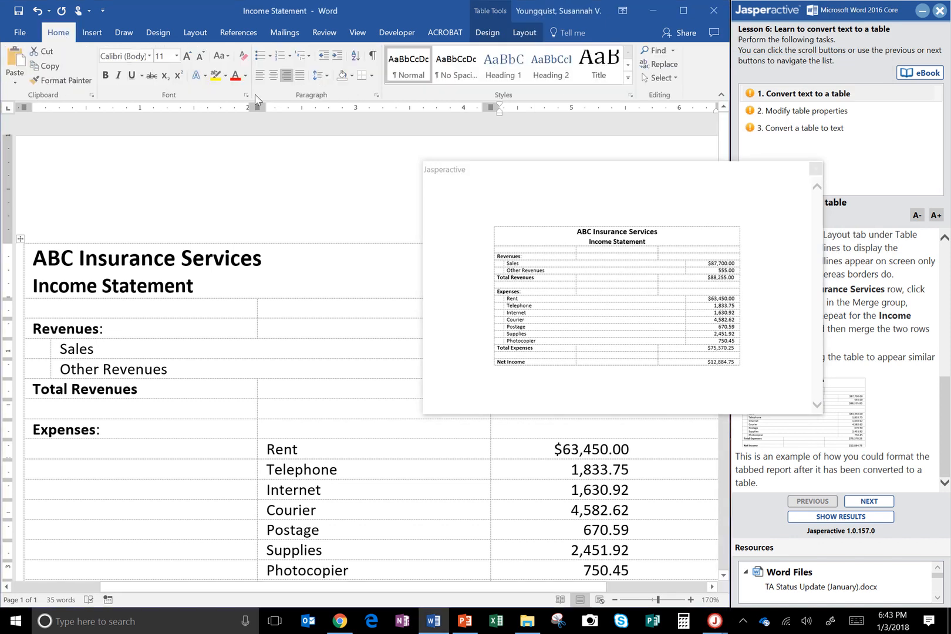
{"action": "left_click", "coordinate": [524, 33]}
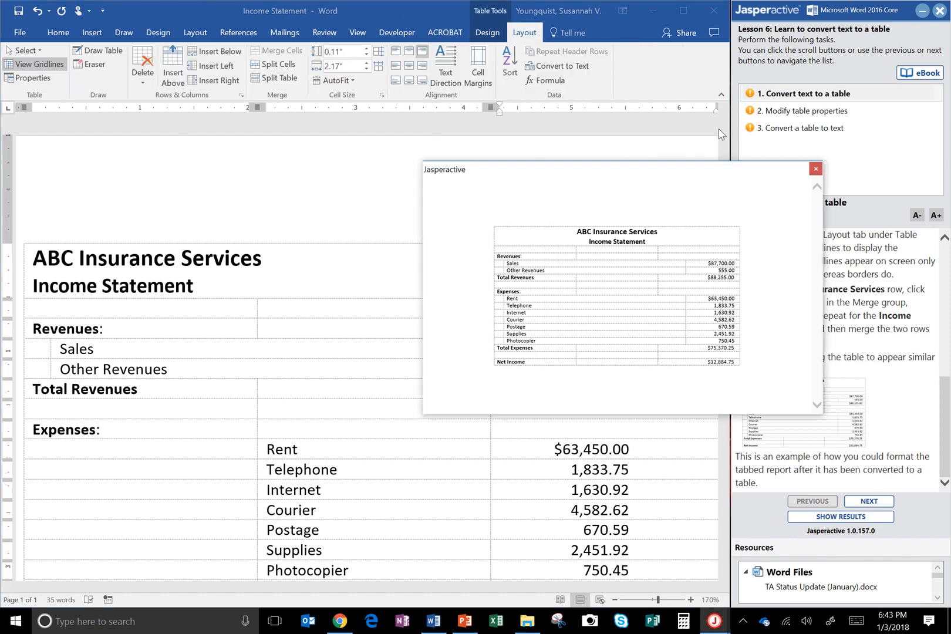
{"action": "left_click_drag", "start_coordinate": [706, 169], "coordinate": [690, 53]}
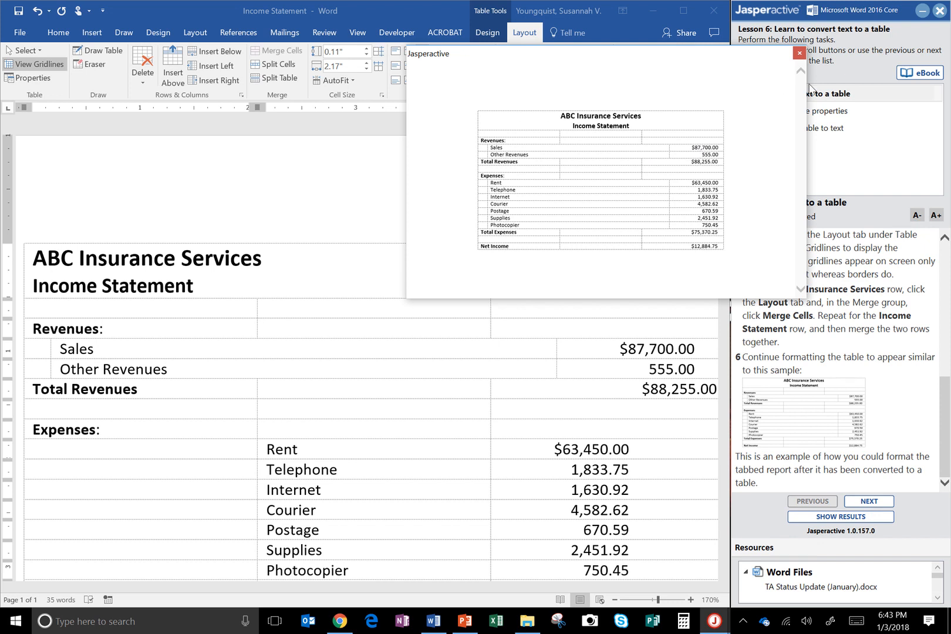
{"action": "left_click", "coordinate": [798, 54]}
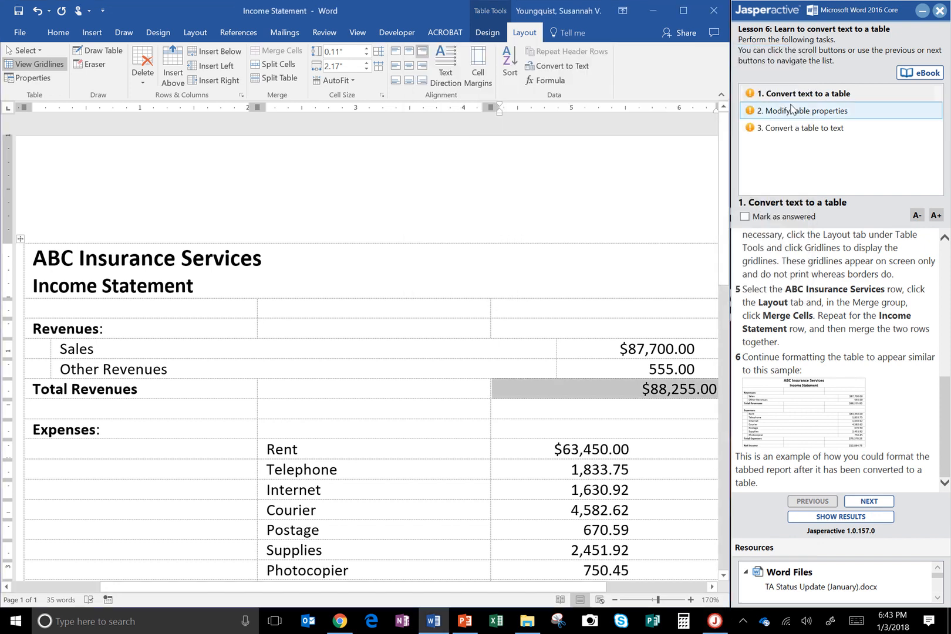
Step: Widen the Rent through Photocopier label cells on both sides to about 4.69 inches, lining them up with the revenue rows
{"action": "left_click_drag", "start_coordinate": [724, 180], "coordinate": [729, 251]}
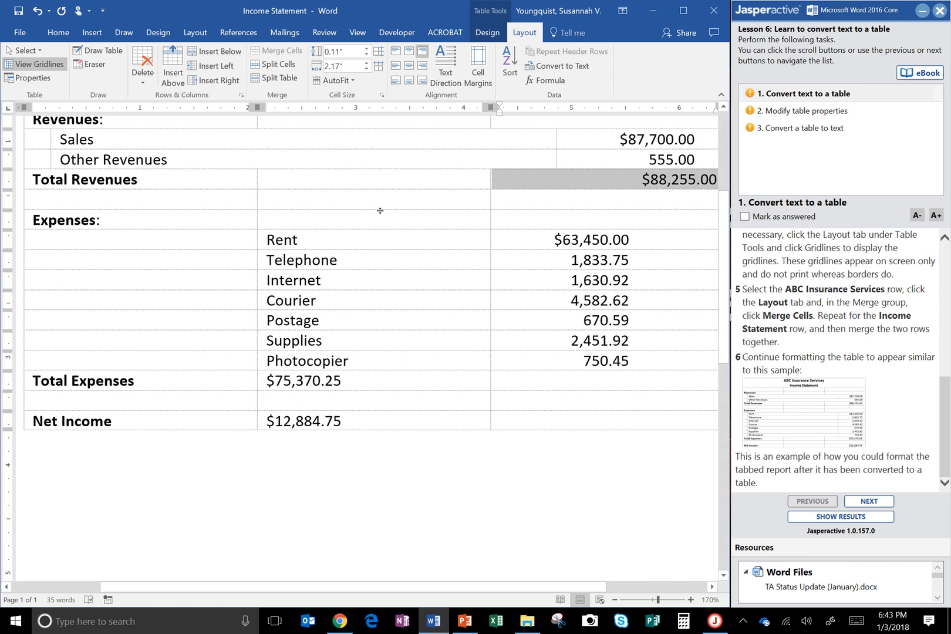
{"action": "left_click", "coordinate": [378, 231]}
{"action": "left_click_drag", "start_coordinate": [374, 239], "coordinate": [362, 358]}
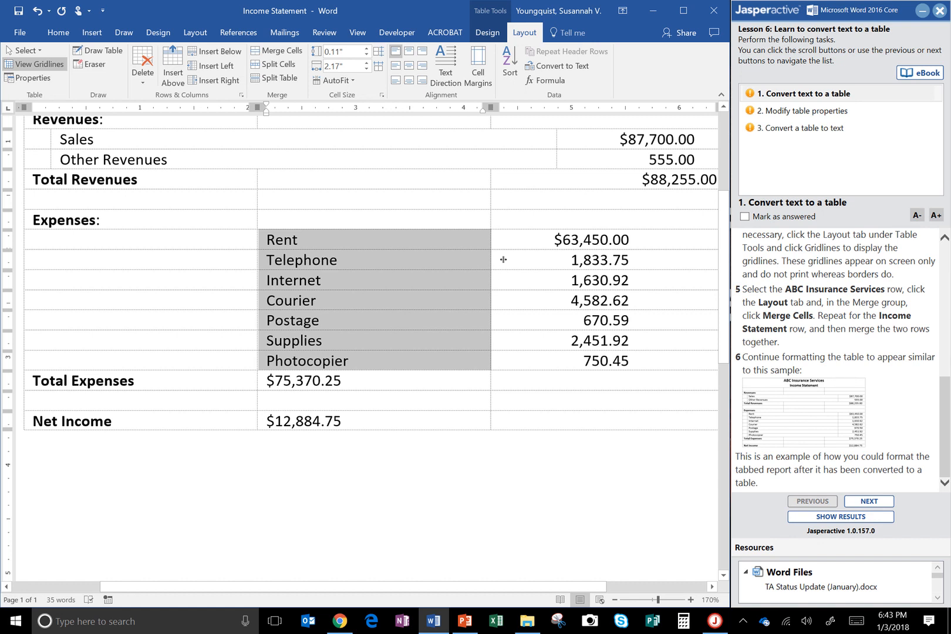
{"action": "mouse_move", "coordinate": [503, 259]}
{"action": "left_mouse_down"}
{"action": "mouse_move", "coordinate": [563, 259]}
{"action": "mouse_move", "coordinate": [556, 272]}
{"action": "left_mouse_up"}
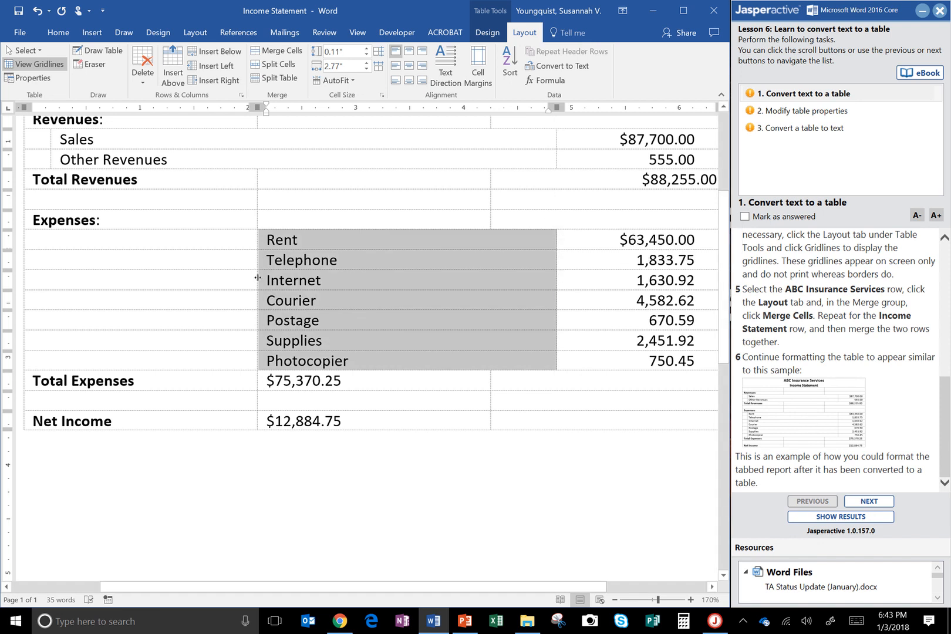
{"action": "mouse_move", "coordinate": [257, 278]}
{"action": "left_mouse_down"}
{"action": "mouse_move", "coordinate": [70, 278]}
{"action": "mouse_move", "coordinate": [52, 289]}
{"action": "left_mouse_up"}
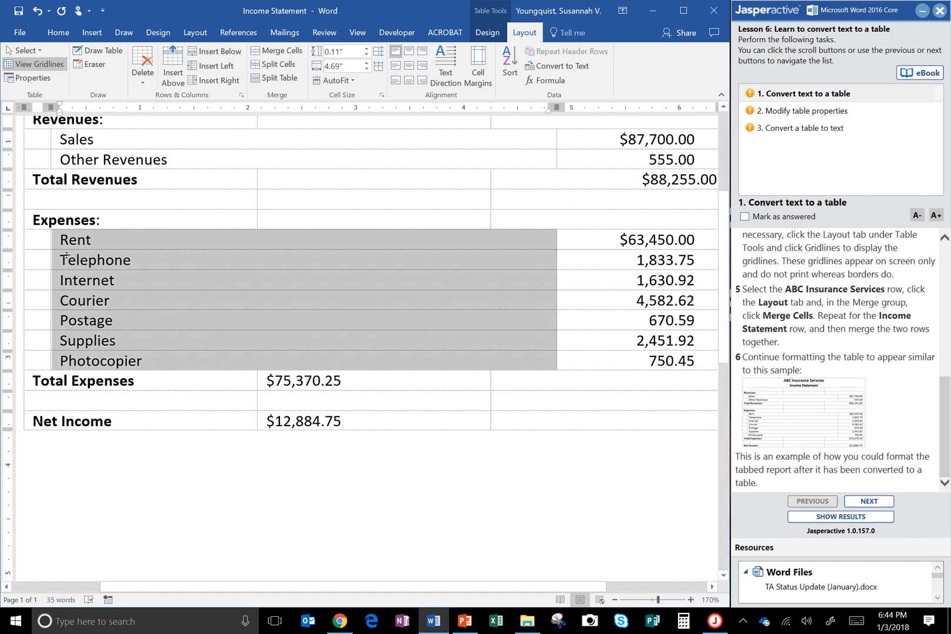
{"action": "left_click", "coordinate": [244, 354]}
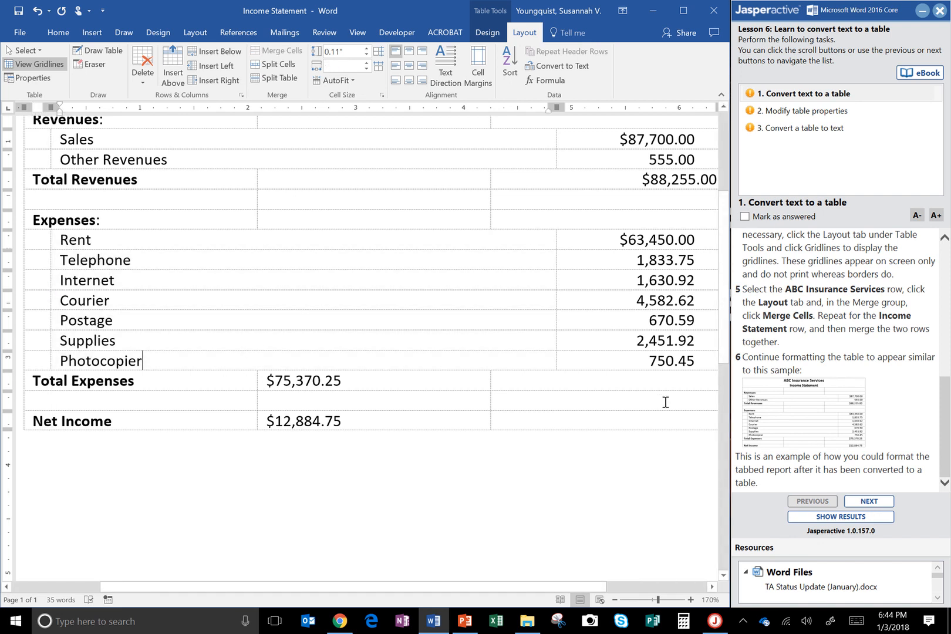
Step: Check the sample and move the Total Expenses and Net Income amounts from the middle column to the third column
{"action": "left_click", "coordinate": [830, 394]}
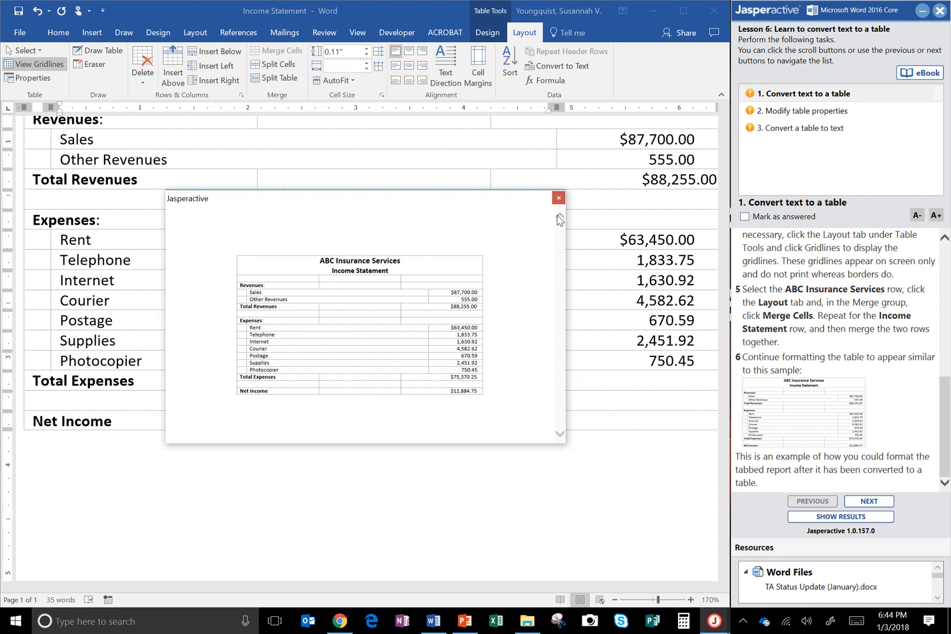
{"action": "left_click_drag", "start_coordinate": [519, 206], "coordinate": [578, 117]}
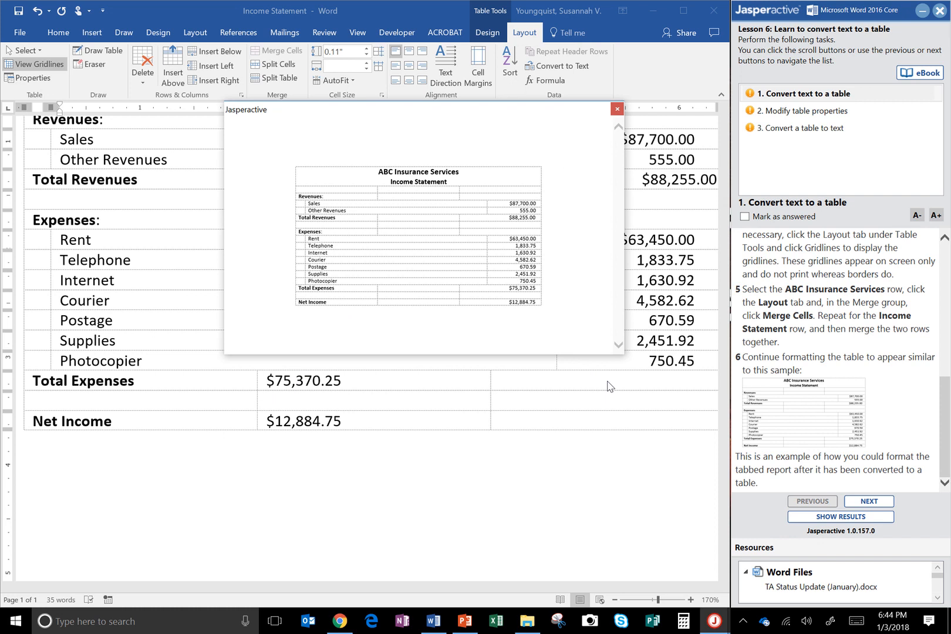
{"action": "left_click", "coordinate": [616, 109]}
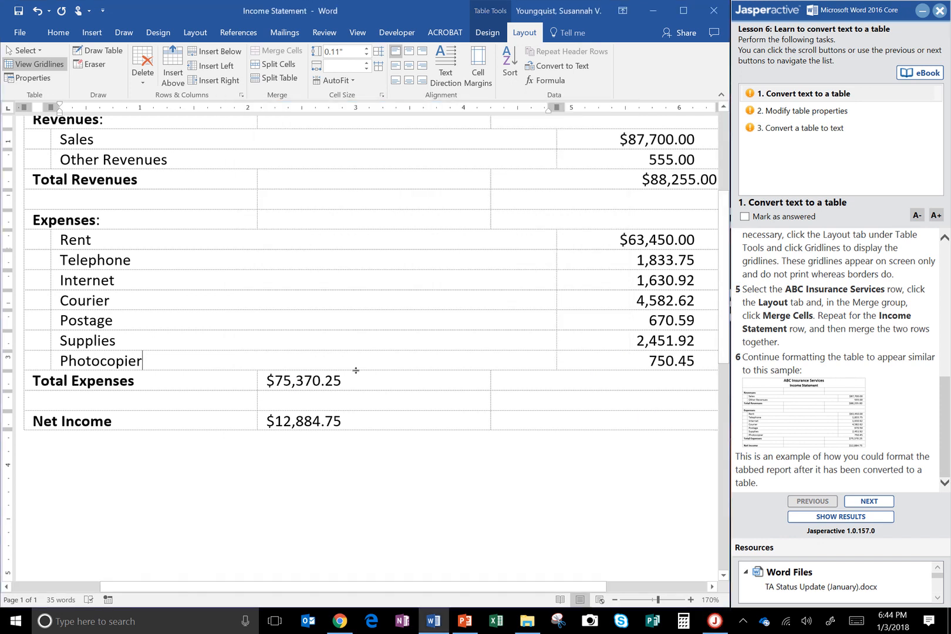
{"action": "left_click_drag", "start_coordinate": [351, 386], "coordinate": [353, 421]}
{"action": "key", "text": "ctrl+c"}
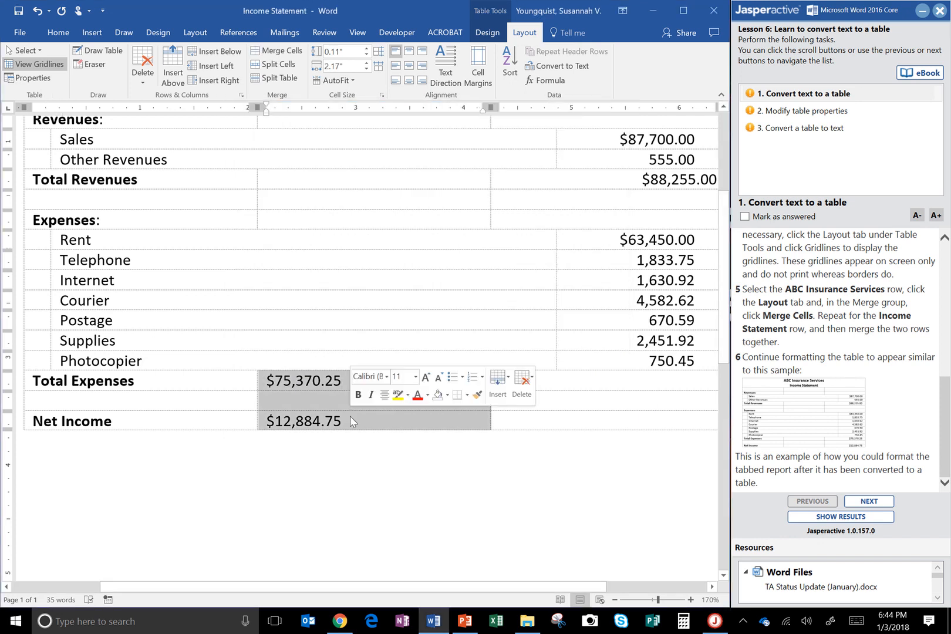
{"action": "key", "text": "BackSpace"}
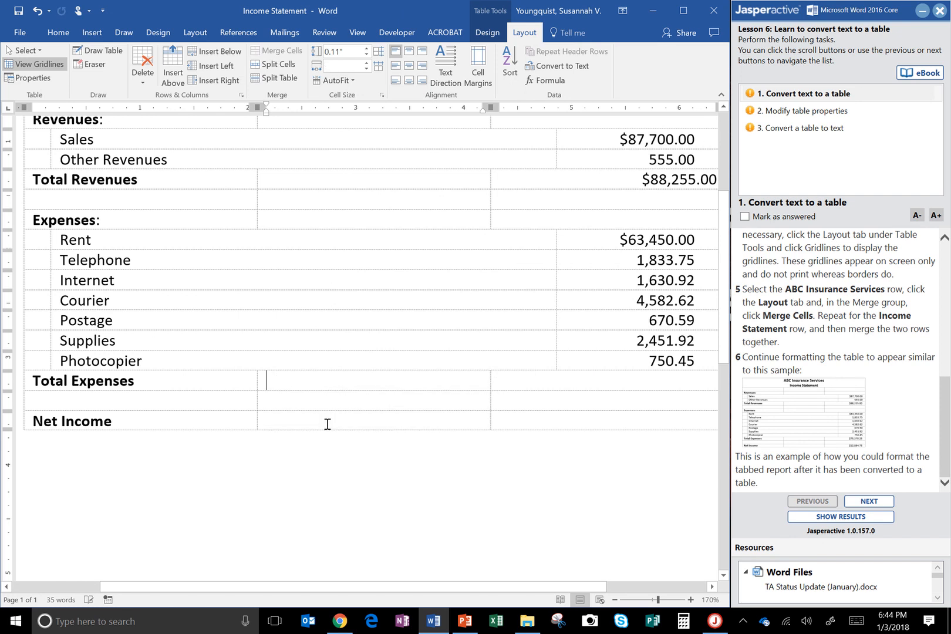
{"action": "left_click", "coordinate": [542, 379]}
{"action": "key", "text": "ctrl+v"}
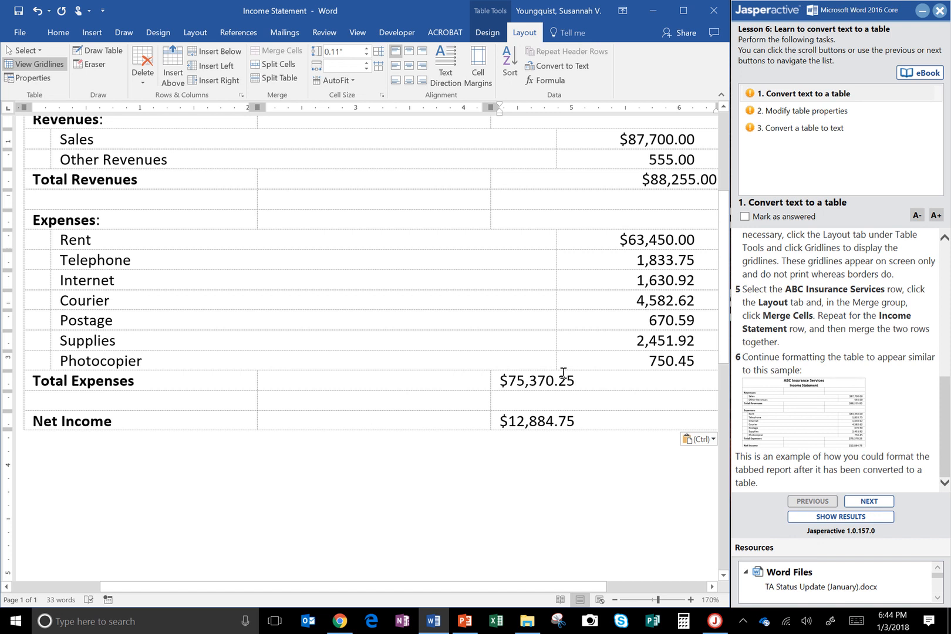
Step: Align the Total Expenses and Net Income amounts to the top right of their cells and compare the table with the sample
{"action": "left_click_drag", "start_coordinate": [552, 380], "coordinate": [573, 420]}
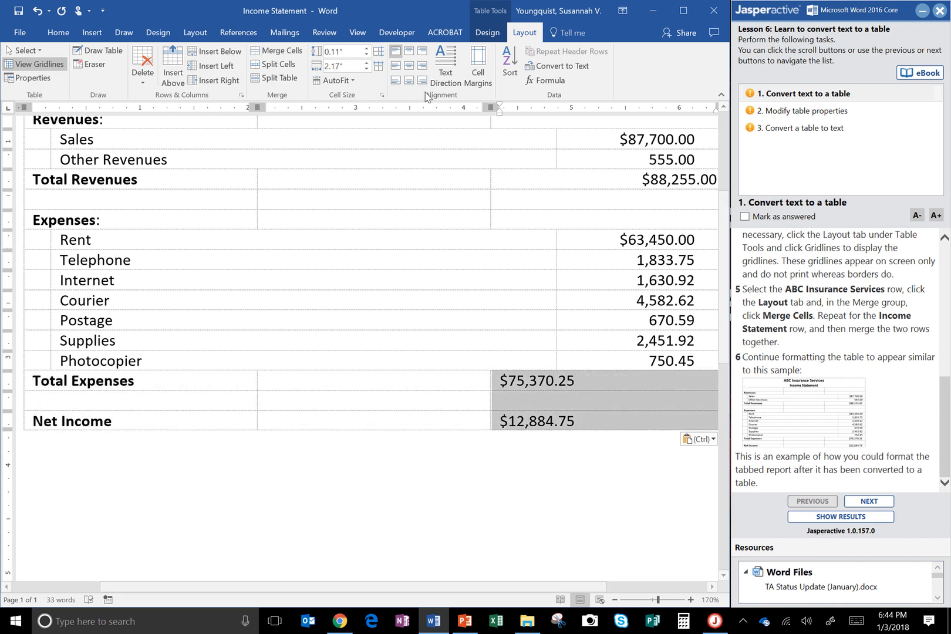
{"action": "left_click", "coordinate": [422, 52]}
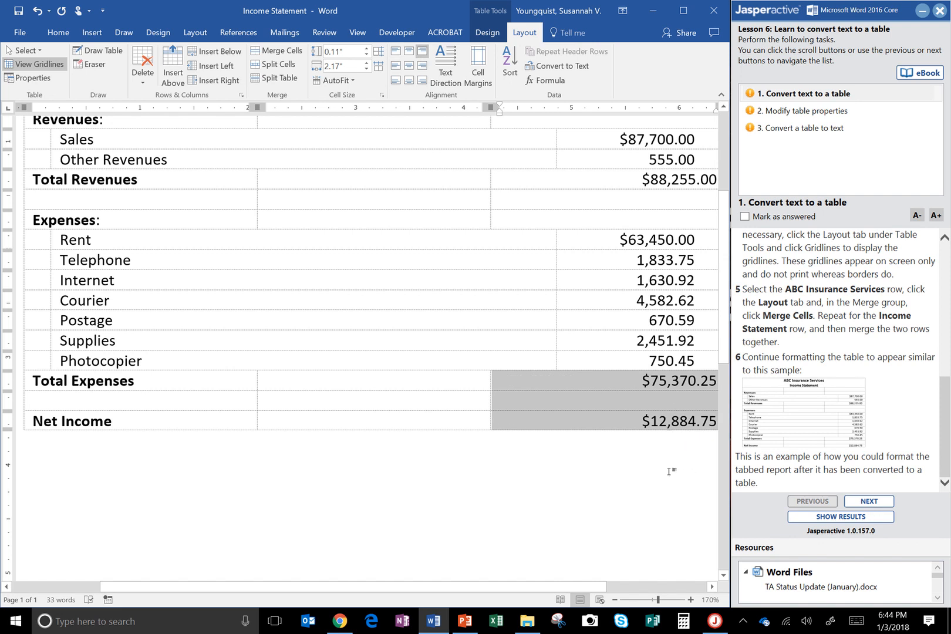
{"action": "left_click", "coordinate": [841, 405]}
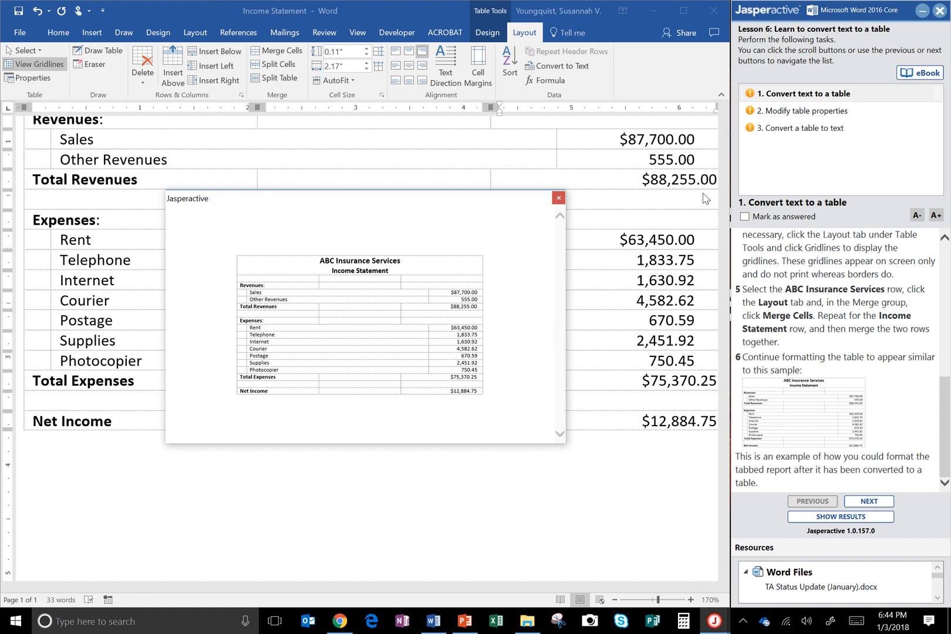
{"action": "left_click", "coordinate": [558, 198]}
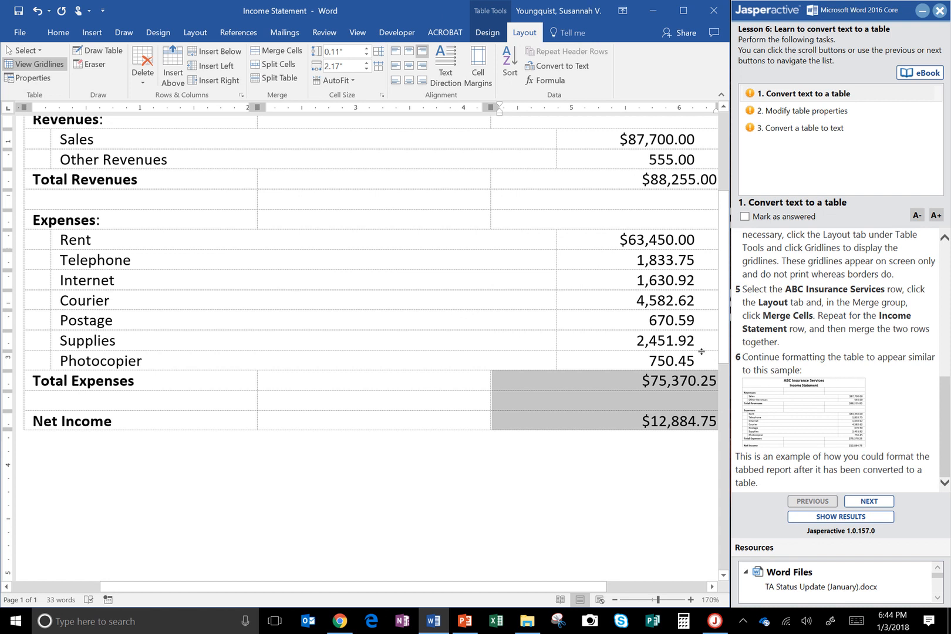
Step: Try copying the Supplies amount's formatting to the Total Expenses and Net Income amounts with Format Painter, and undo it
{"action": "left_click_drag", "start_coordinate": [697, 342], "coordinate": [636, 336]}
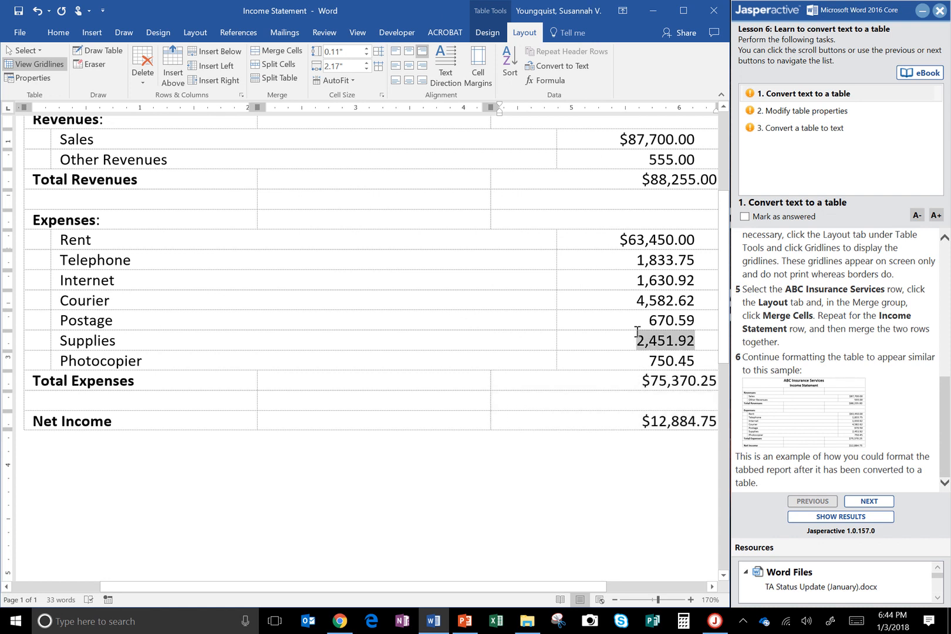
{"action": "left_click", "coordinate": [68, 35]}
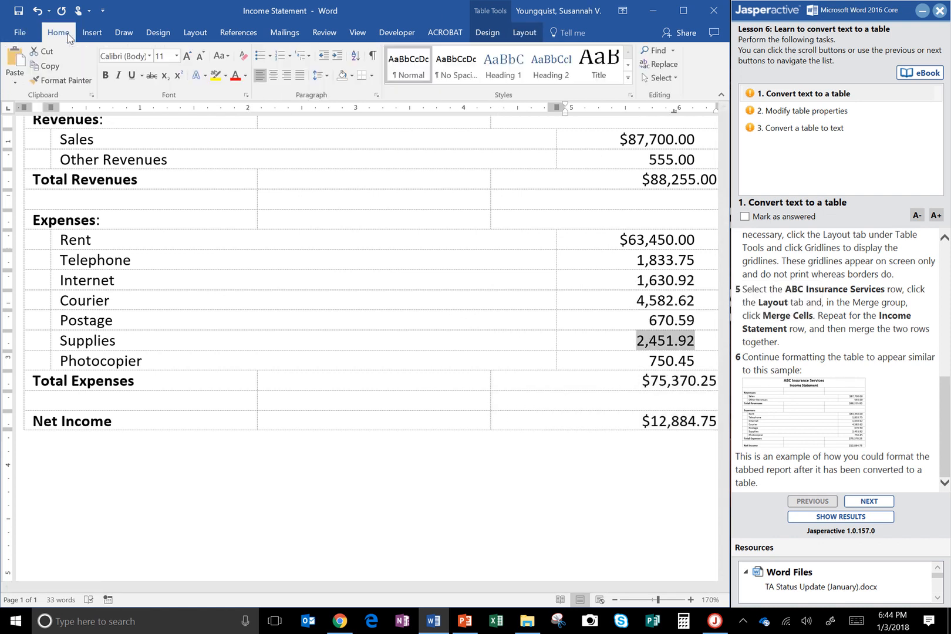
{"action": "left_click", "coordinate": [60, 82]}
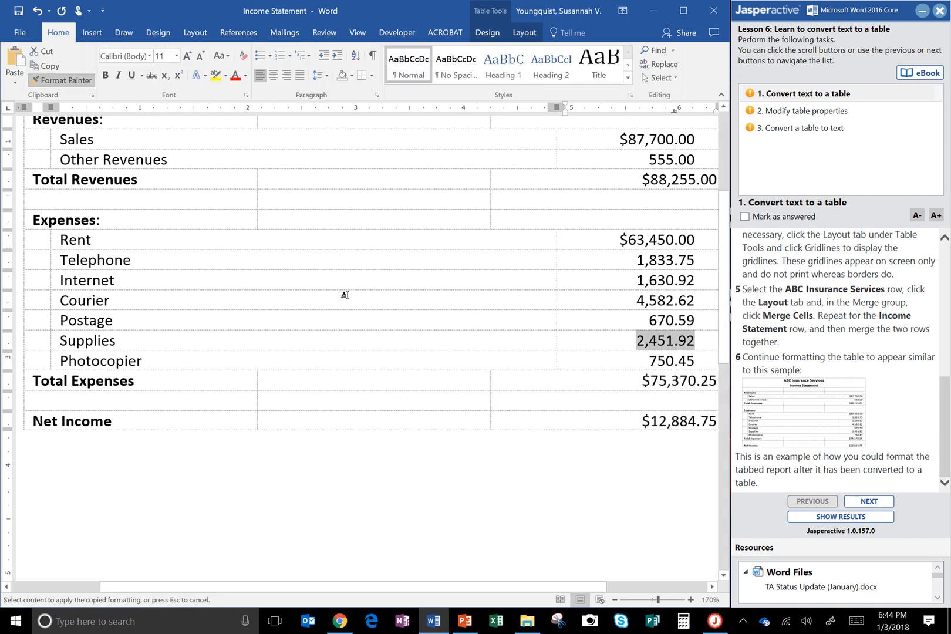
{"action": "mouse_move", "coordinate": [633, 380]}
{"action": "left_mouse_down"}
{"action": "mouse_move", "coordinate": [643, 445]}
{"action": "mouse_move", "coordinate": [646, 411]}
{"action": "left_mouse_up"}
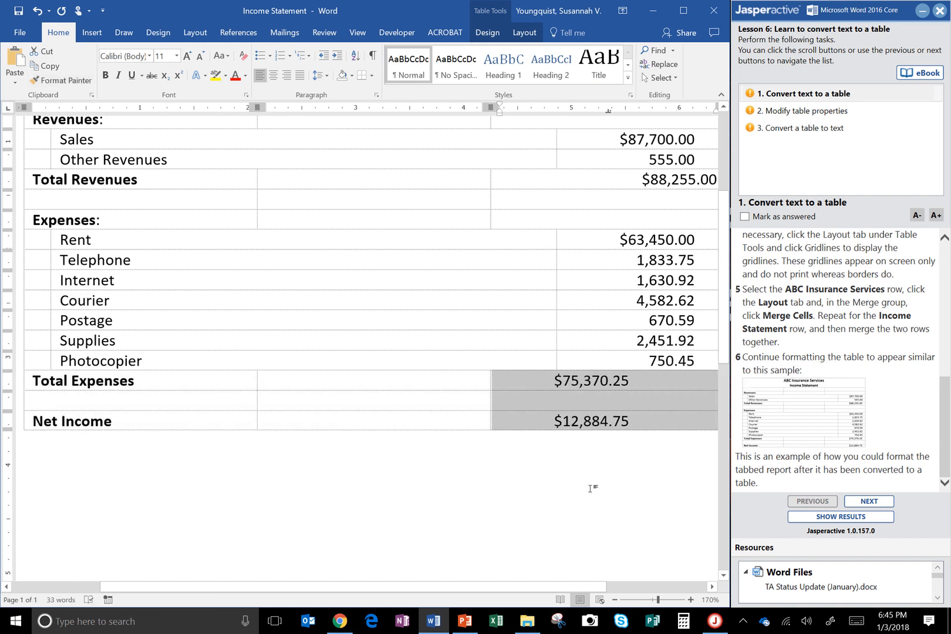
{"action": "left_click", "coordinate": [653, 398]}
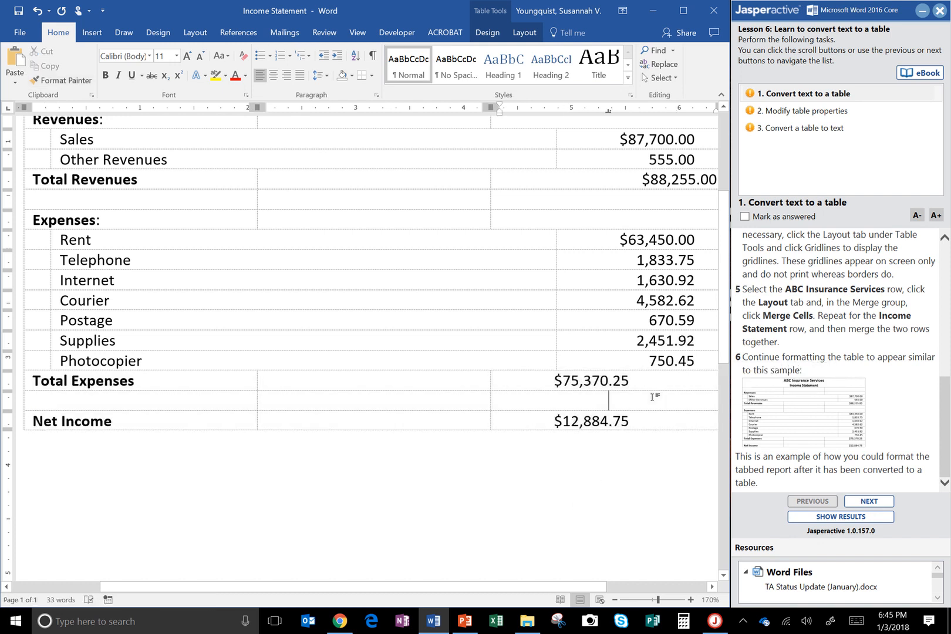
{"action": "key", "text": "ctrl+z"}
{"action": "double_click", "coordinate": [652, 398]}
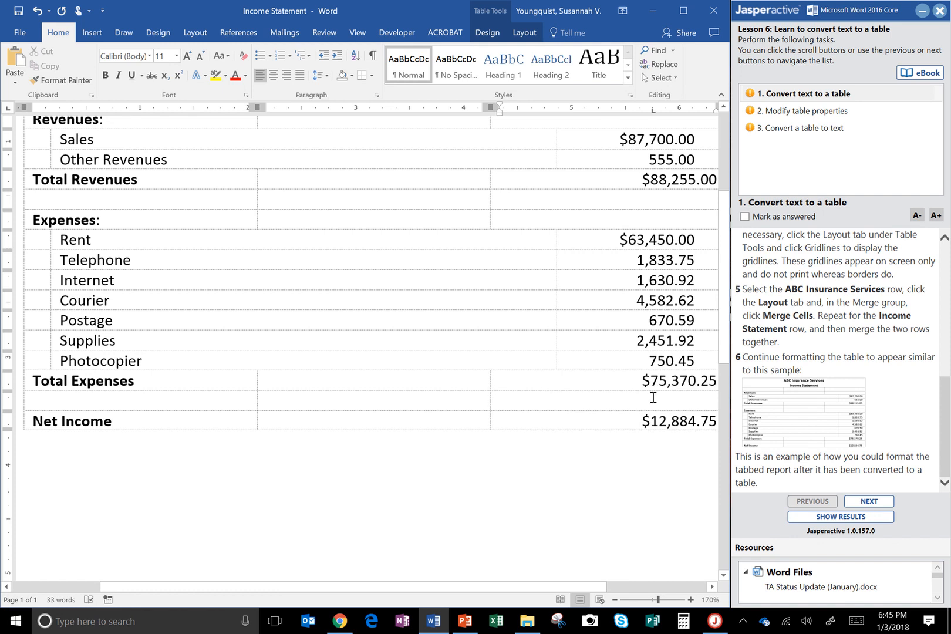
Step: Switch the Total Expenses and Net Income amounts to left alignment and back to right alignment
{"action": "left_click_drag", "start_coordinate": [653, 379], "coordinate": [660, 420]}
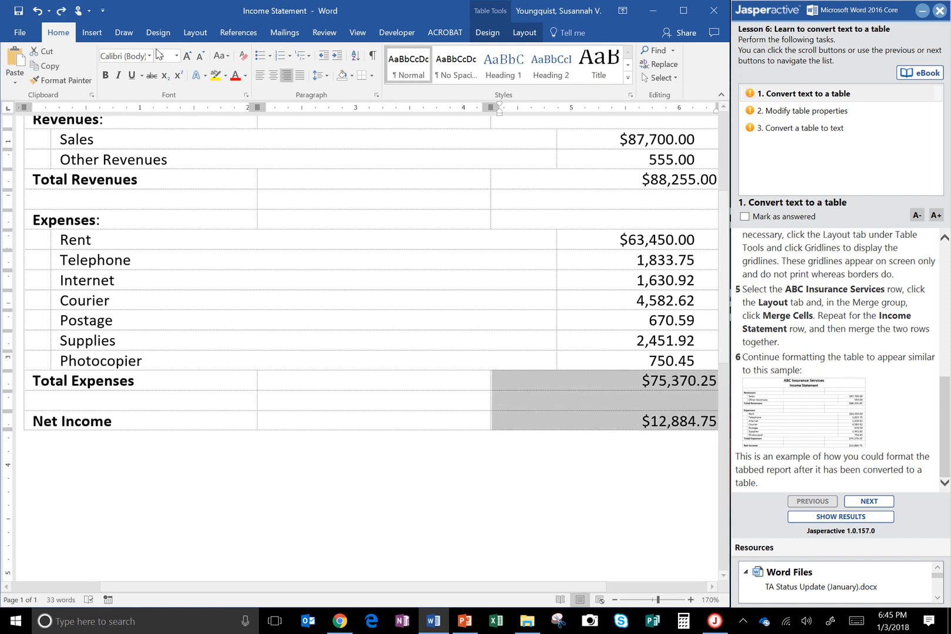
{"action": "left_click", "coordinate": [262, 76]}
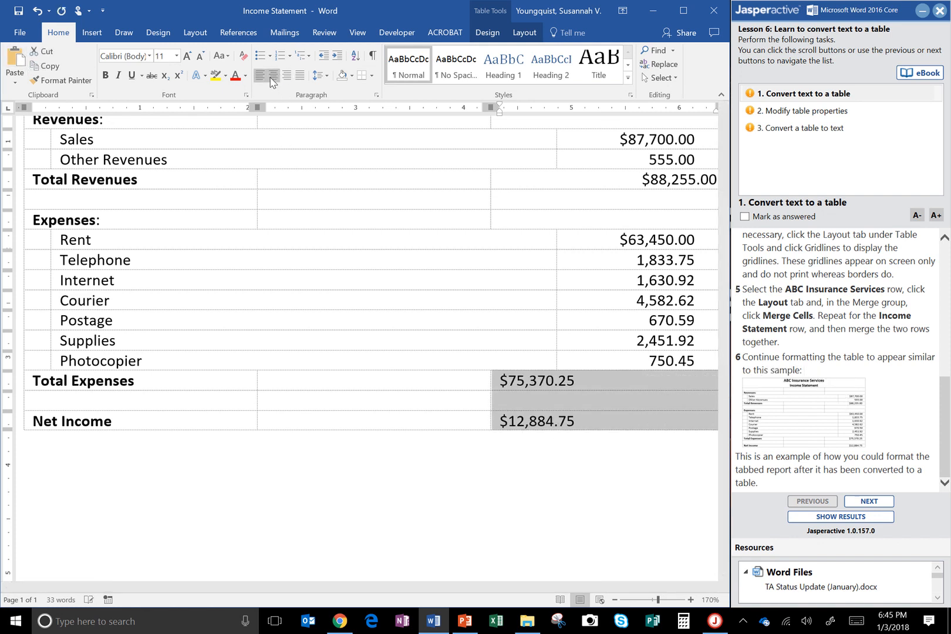
{"action": "left_click", "coordinate": [289, 79]}
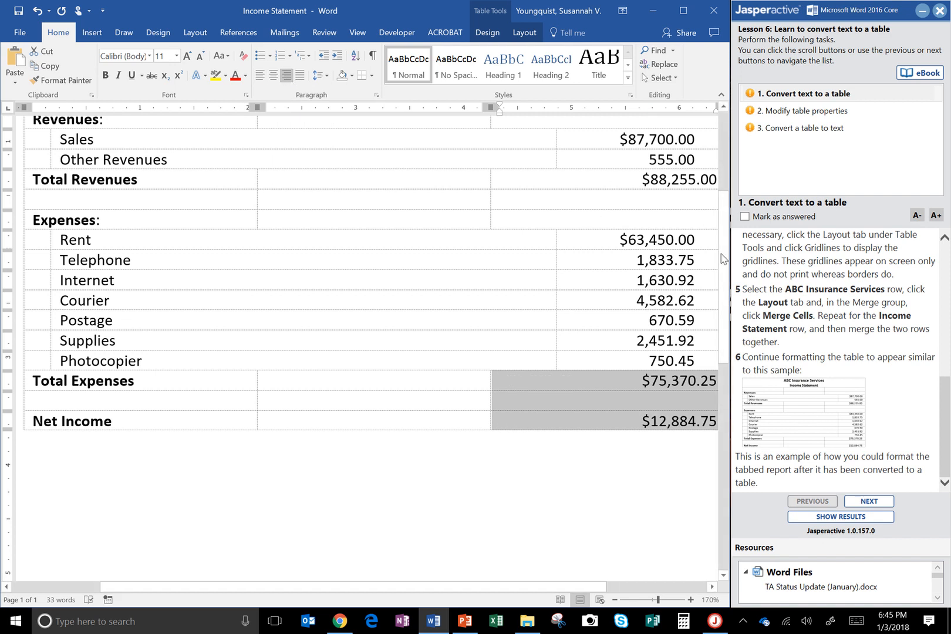
Step: Review the finished table, mark the Convert text to a table task as answered and advance to task 2
{"action": "left_click_drag", "start_coordinate": [725, 258], "coordinate": [732, 186]}
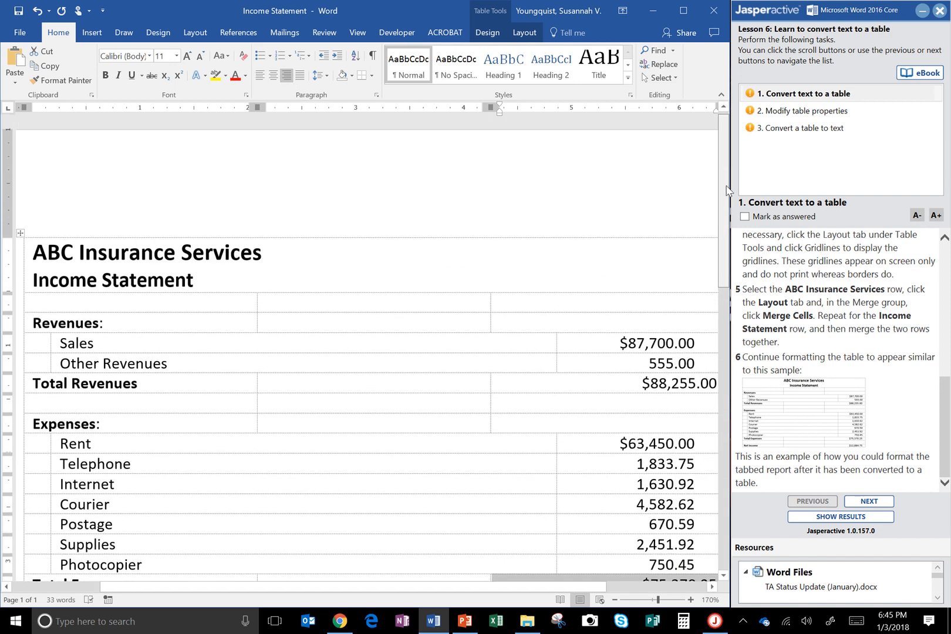
{"action": "scroll", "coordinate": [728, 191], "scroll_direction": "down", "scroll_amount": 4}
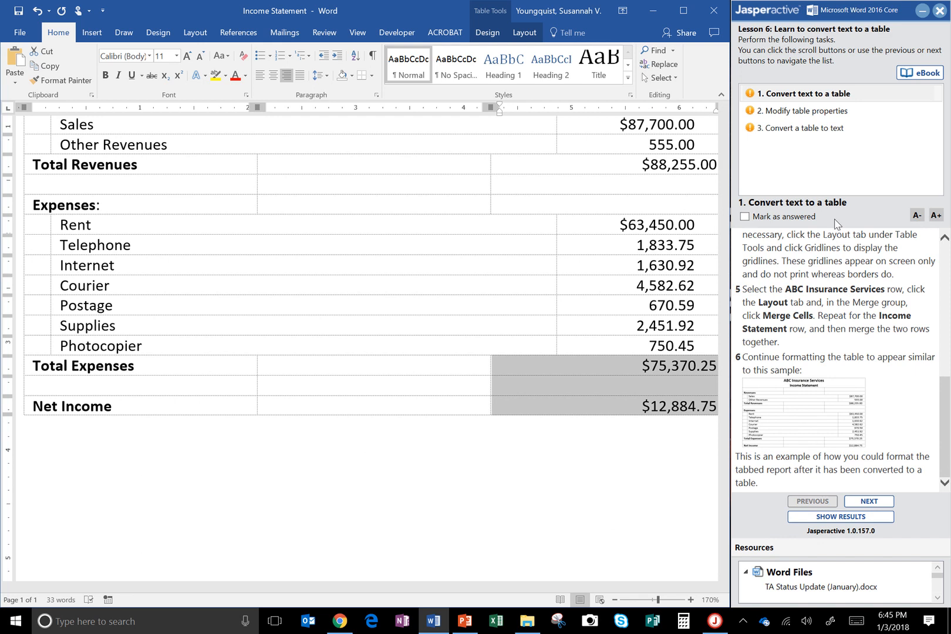
{"action": "left_click", "coordinate": [778, 220]}
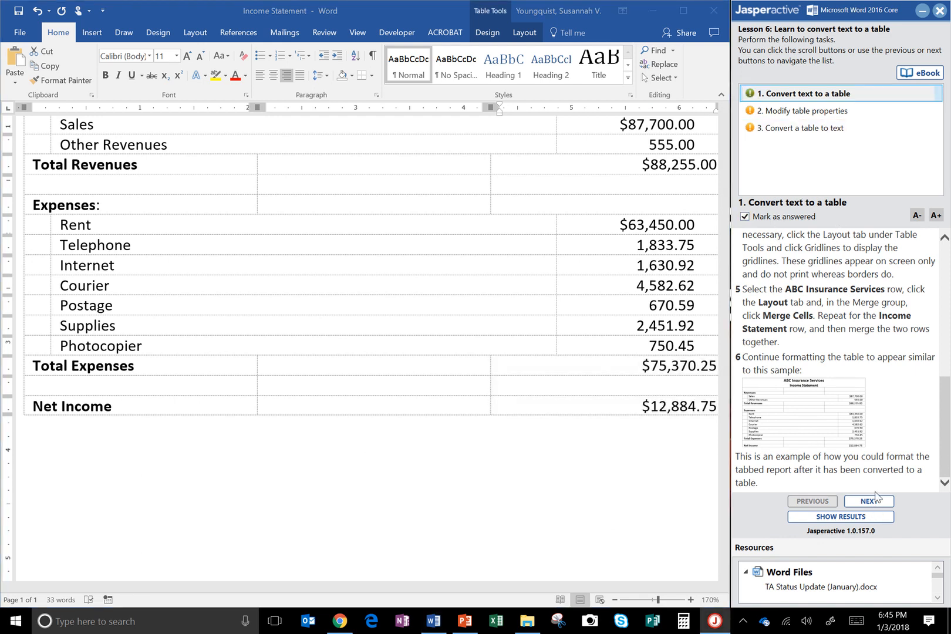
{"action": "left_click", "coordinate": [871, 501]}
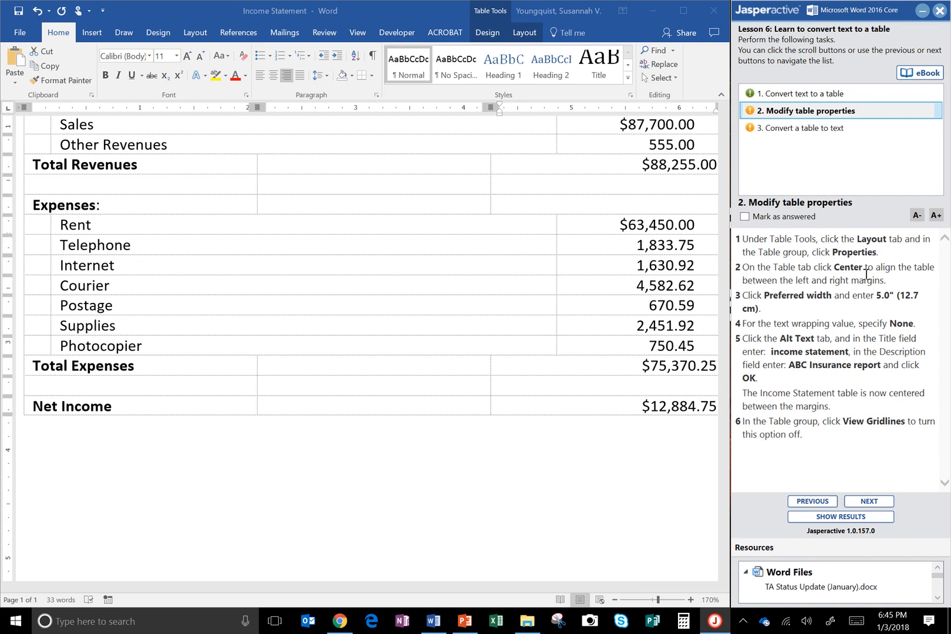
Step: In the table's properties, set the alignment to Center and the preferred width to 5 inches
{"action": "left_click", "coordinate": [531, 33]}
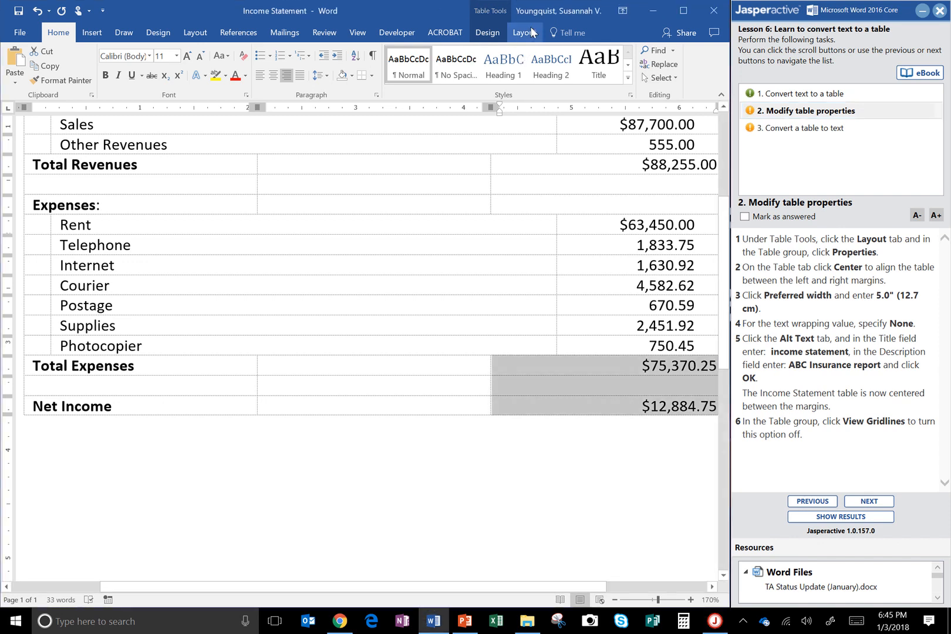
{"action": "left_click", "coordinate": [531, 32]}
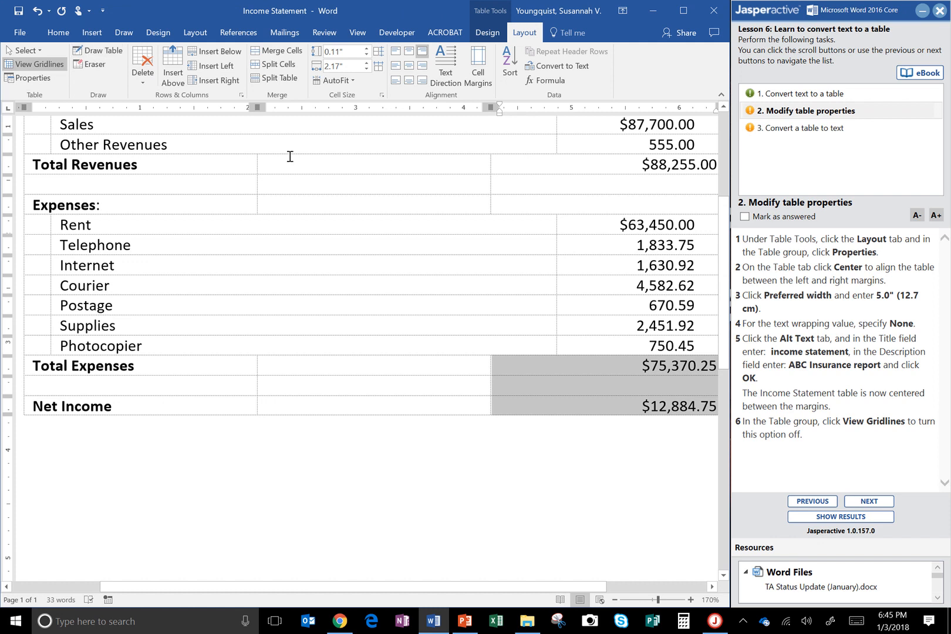
{"action": "left_click", "coordinate": [47, 78]}
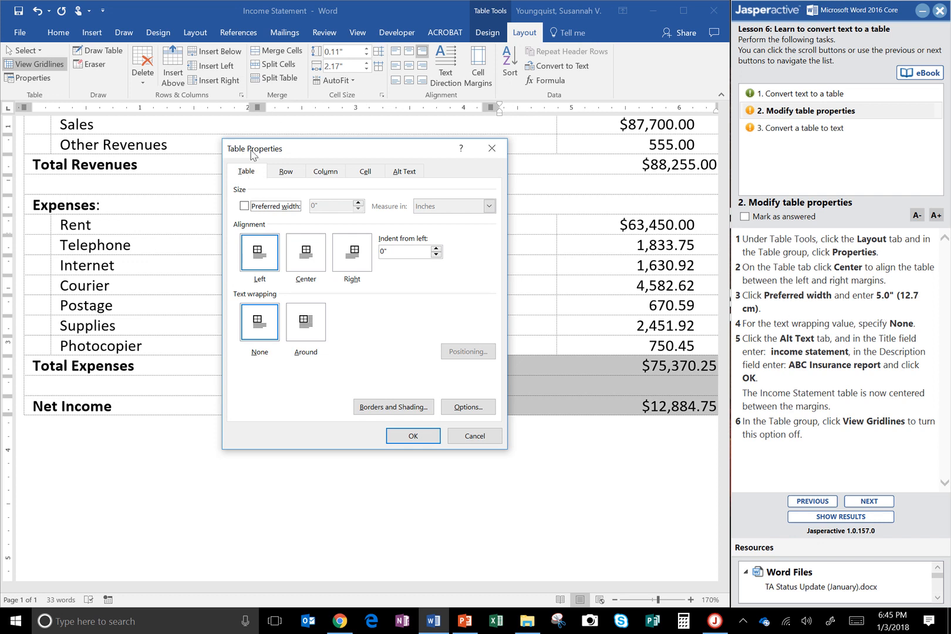
{"action": "left_click", "coordinate": [313, 256]}
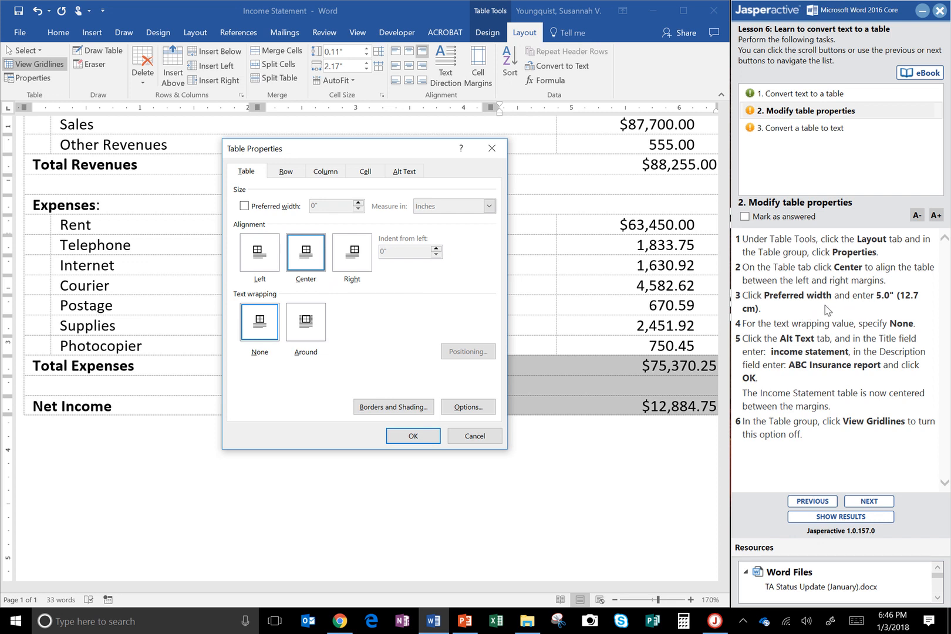
{"action": "left_click", "coordinate": [243, 206]}
{"action": "left_click", "coordinate": [323, 204]}
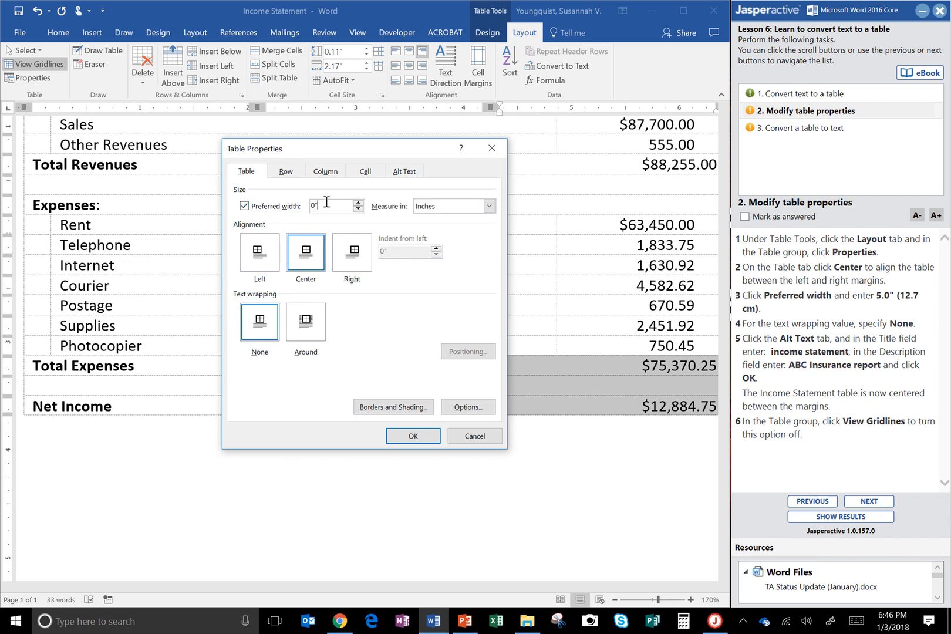
{"action": "double_click", "coordinate": [326, 202]}
{"action": "type", "text": "5."}
Step: Give the table the alt text title "income statement" and description "ABC Insurance report", and apply the table properties
{"action": "left_click", "coordinate": [398, 174]}
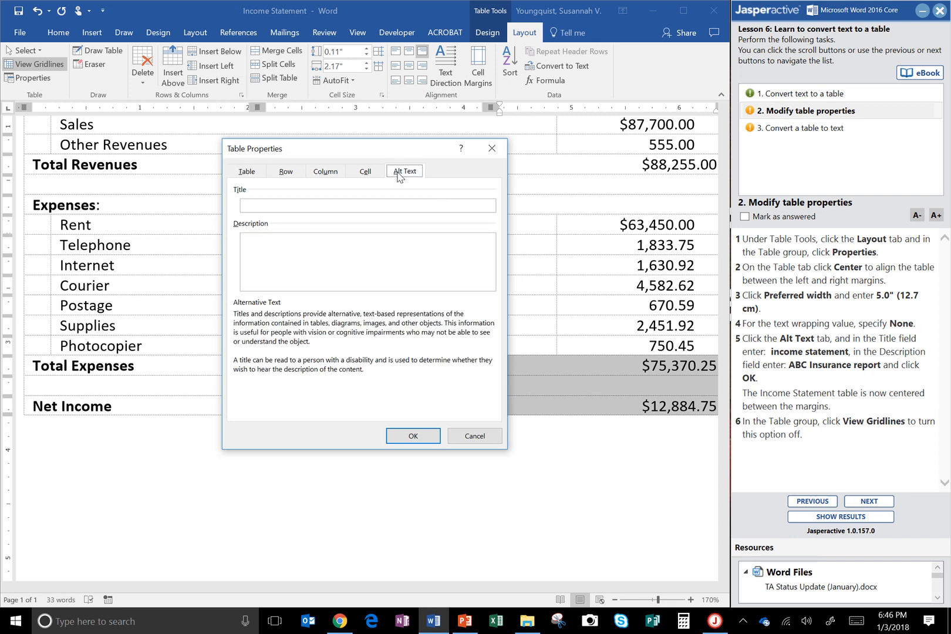
{"action": "left_click", "coordinate": [309, 206]}
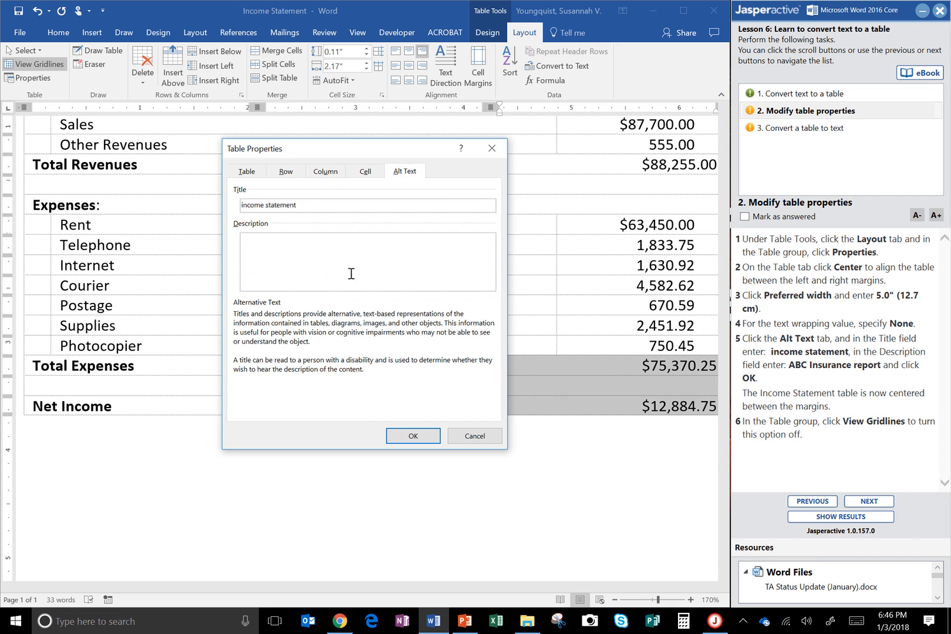
{"action": "type", "text": "ABC Insurance report"}
{"action": "left_click", "coordinate": [436, 441]}
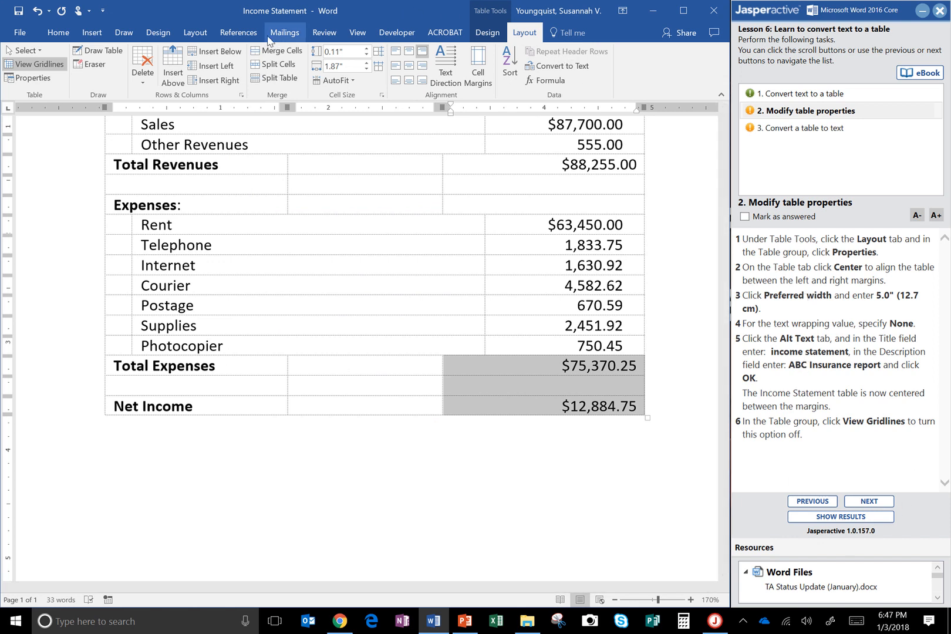
Step: Turn off the table gridlines and mark the Modify table properties task as answered, moving on to task 3
{"action": "left_click", "coordinate": [50, 65]}
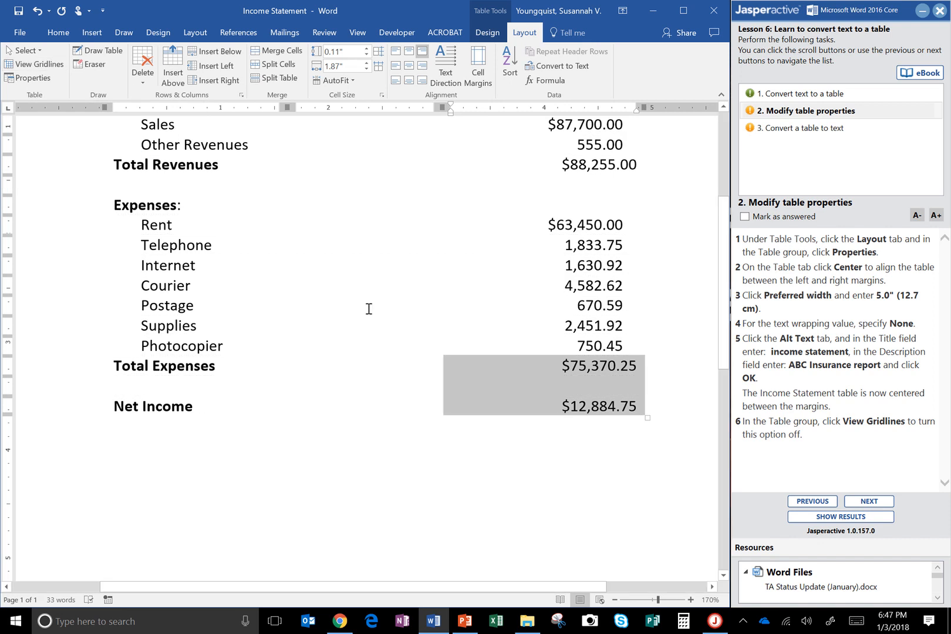
{"action": "left_click", "coordinate": [776, 221]}
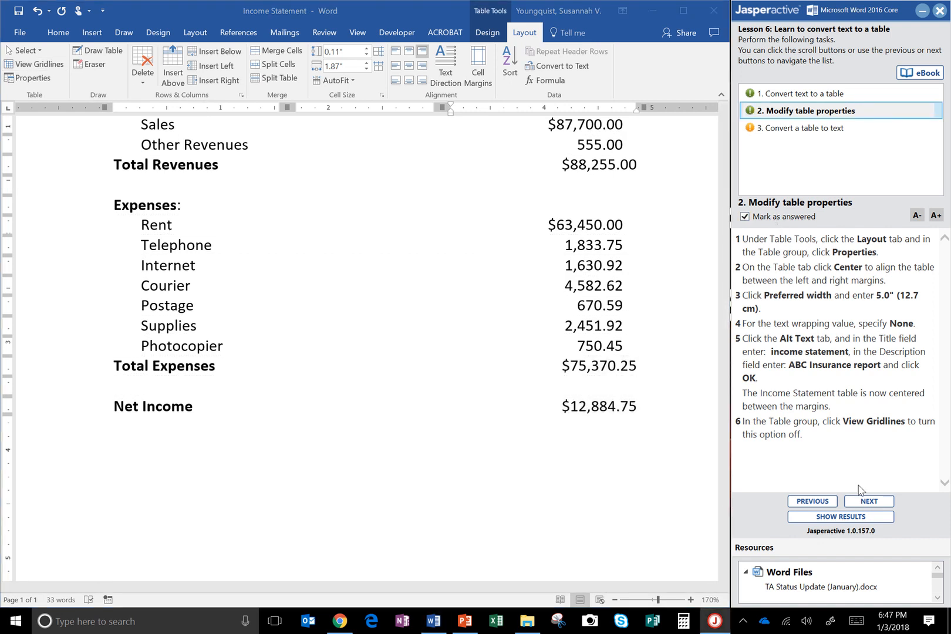
{"action": "left_click", "coordinate": [865, 500]}
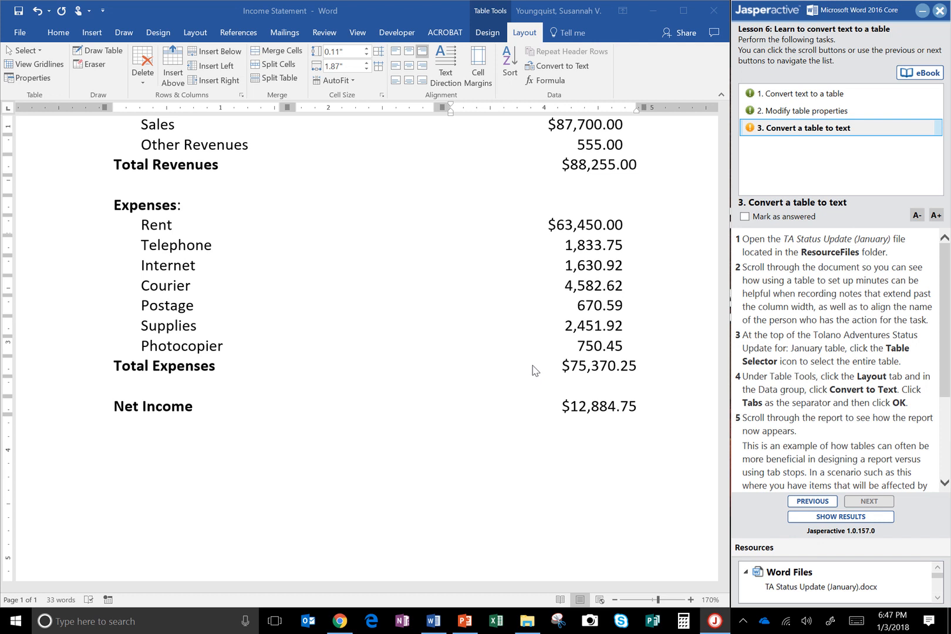
Step: Open the TA Status Update (January) document from the Jasperactive ResourceFiles folder
{"action": "left_click", "coordinate": [19, 33]}
{"action": "left_click", "coordinate": [19, 35]}
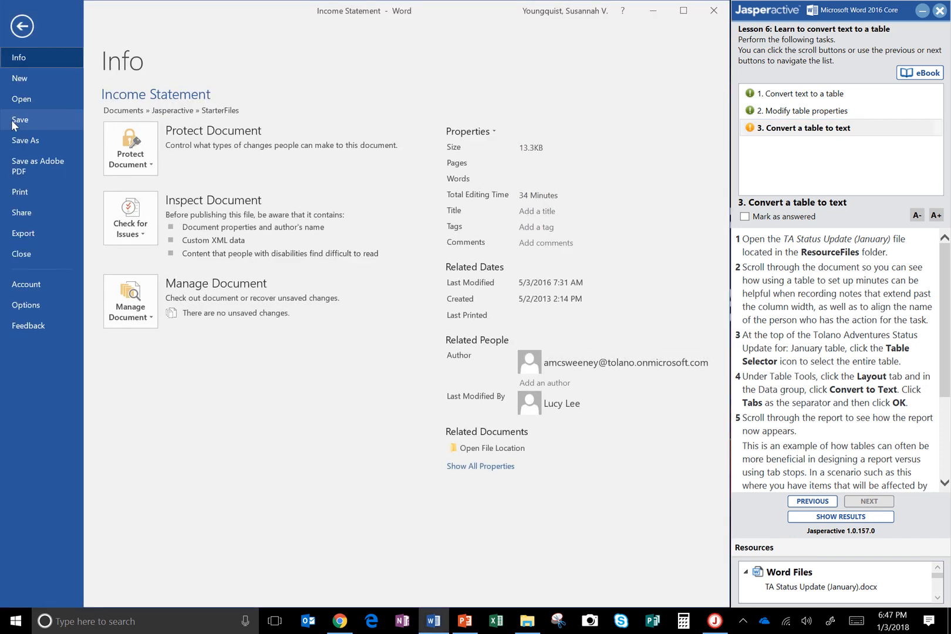
{"action": "left_click", "coordinate": [41, 97]}
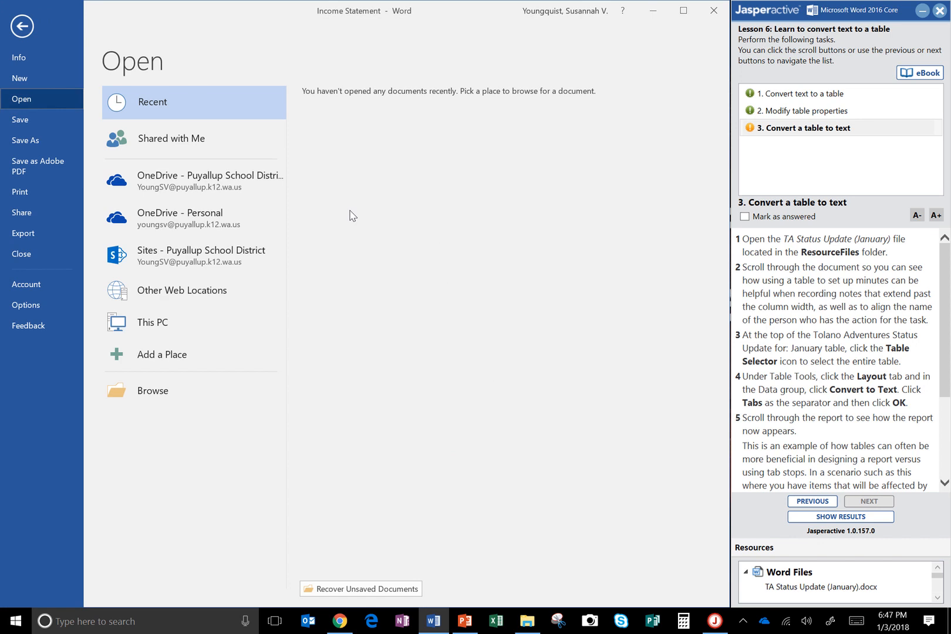
{"action": "left_click", "coordinate": [139, 394]}
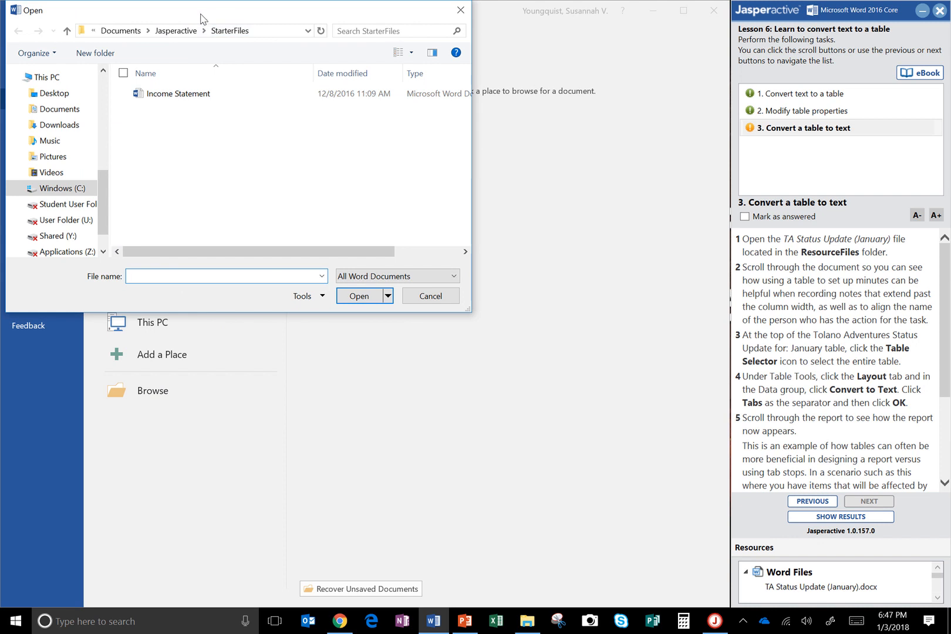
{"action": "left_click", "coordinate": [68, 32]}
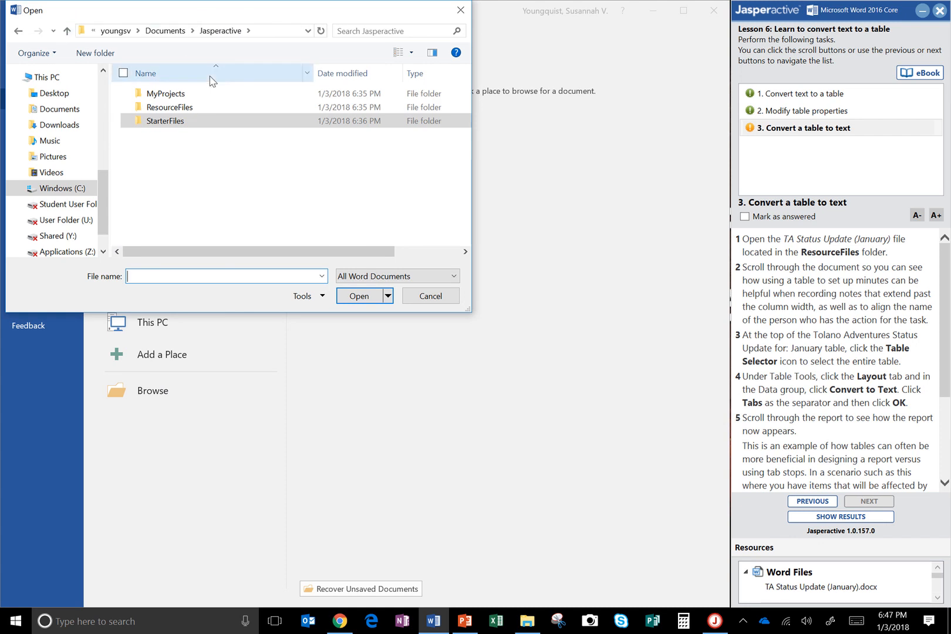
{"action": "double_click", "coordinate": [180, 107]}
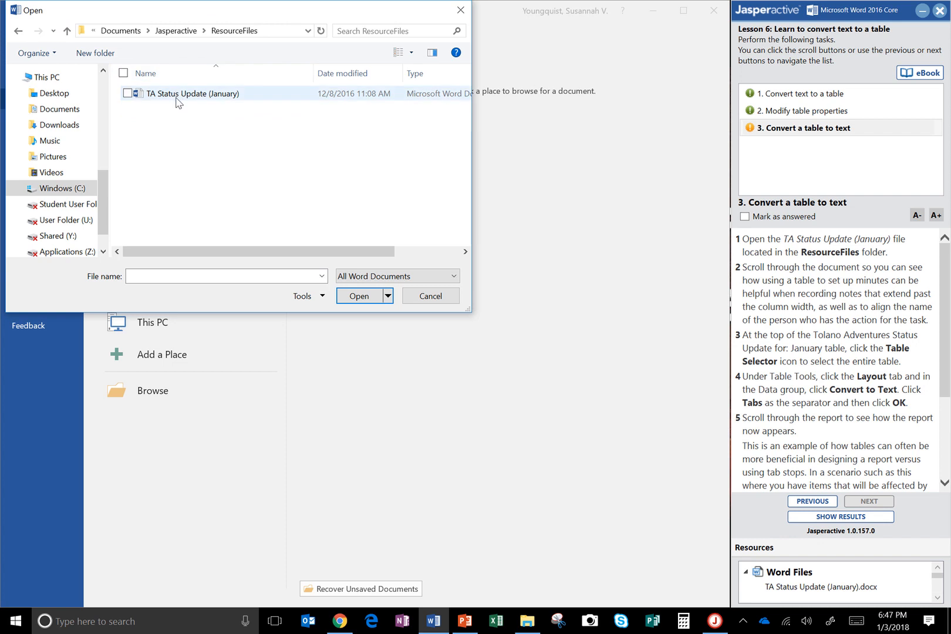
{"action": "double_click", "coordinate": [177, 98]}
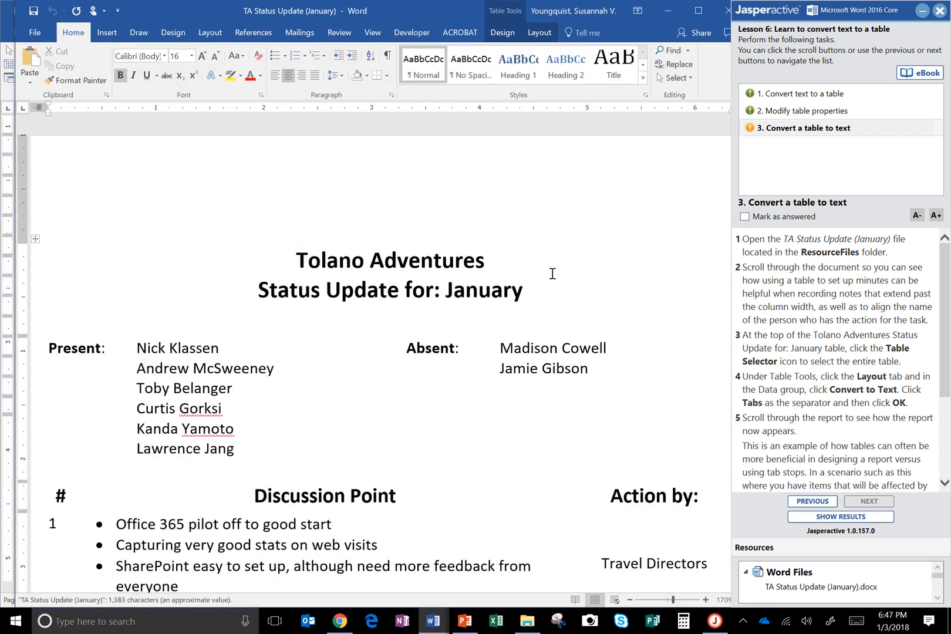
Step: Read through the TA Status Update (January) document to examine how its table aligns the discussion points with the responsible people
{"action": "key", "text": "Down"}
{"action": "key", "text": "Down"}
{"action": "key", "text": "Down"}
{"action": "key", "text": "Down"}
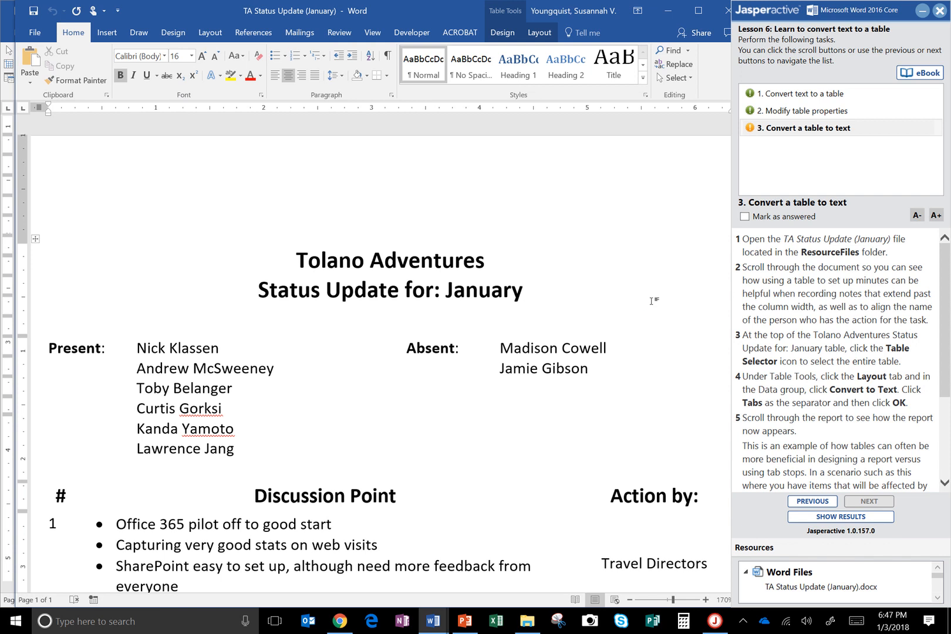
{"action": "key", "text": "Down"}
{"action": "key", "text": "Down"}
{"action": "key", "text": "Down"}
{"action": "key", "text": "Down"}
{"action": "key", "text": "Down"}
{"action": "key", "text": "Down"}
{"action": "key", "text": "Down"}
{"action": "key", "text": "Down"}
{"action": "key", "text": "Down"}
{"action": "key", "text": "Down"}
{"action": "key", "text": "Down"}
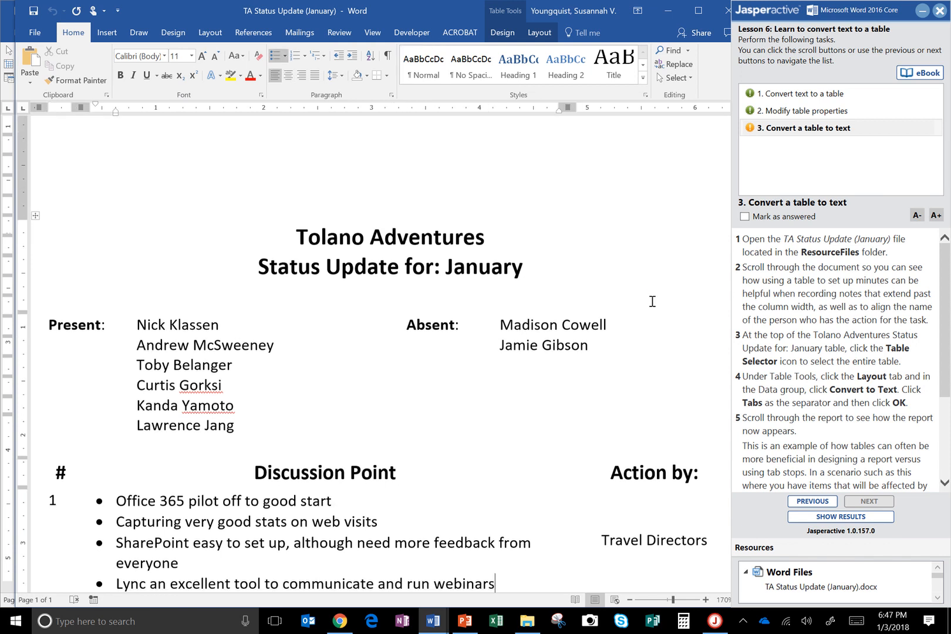
{"action": "key", "text": "Down"}
{"action": "key", "text": "Down"}
{"action": "key", "text": "Down"}
{"action": "key", "text": "Down"}
{"action": "key", "text": "Down"}
{"action": "key", "text": "Down"}
{"action": "key", "text": "Down"}
{"action": "key", "text": "Down"}
{"action": "key", "text": "Down"}
{"action": "key", "text": "Down"}
{"action": "key", "text": "Down"}
{"action": "key", "text": "Down"}
{"action": "key", "text": "Down"}
{"action": "key", "text": "Down"}
{"action": "key", "text": "Down"}
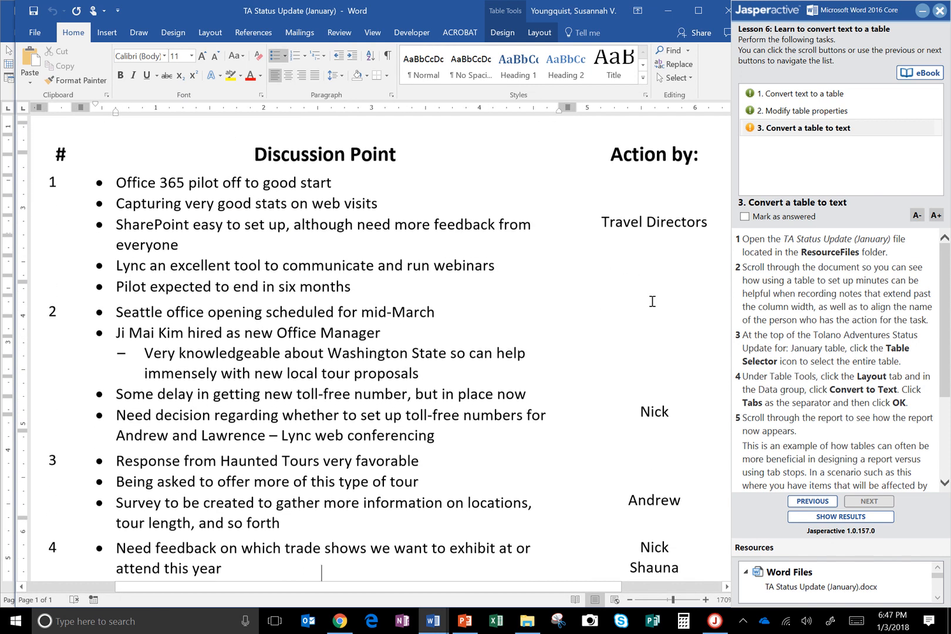
{"action": "key", "text": "Down"}
{"action": "key", "text": "Down"}
{"action": "key", "text": "Down"}
{"action": "key", "text": "Down"}
{"action": "key", "text": "Down"}
{"action": "key", "text": "Down"}
{"action": "key", "text": "Down"}
{"action": "key", "text": "Down"}
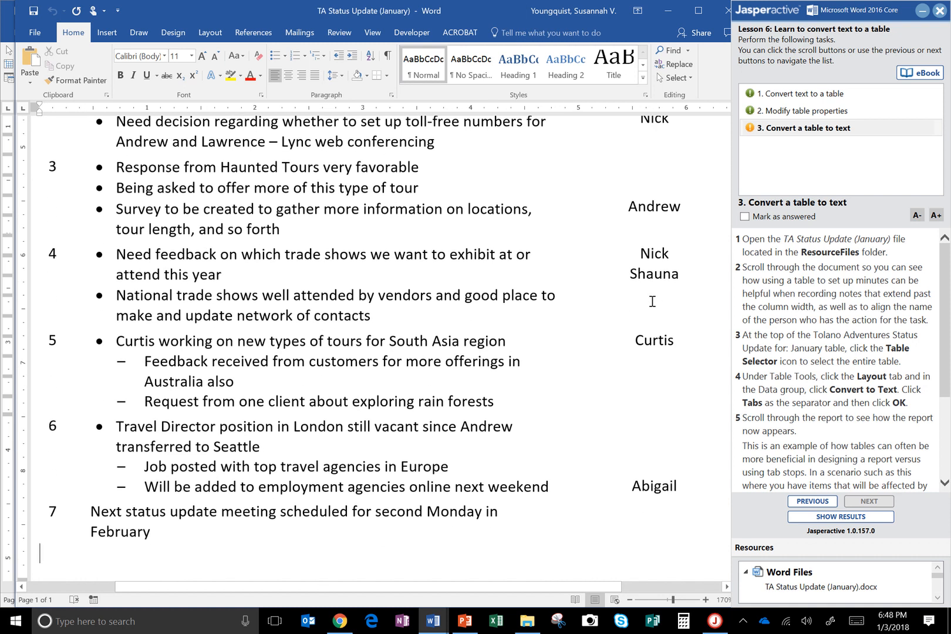
{"action": "key", "text": "Up"}
{"action": "key", "text": "Up"}
{"action": "key", "text": "Up"}
{"action": "key", "text": "Up"}
{"action": "key", "text": "Up"}
{"action": "key", "text": "Up"}
{"action": "key", "text": "Up"}
{"action": "key", "text": "Up"}
{"action": "key", "text": "Up"}
{"action": "key", "text": "Up"}
{"action": "key", "text": "Up"}
{"action": "key", "text": "Up"}
{"action": "key", "text": "Up"}
{"action": "key", "text": "Up"}
{"action": "key", "text": "Up"}
{"action": "key", "text": "Up"}
{"action": "key", "text": "Up"}
{"action": "key", "text": "Up"}
{"action": "key", "text": "Up"}
{"action": "key", "text": "Up"}
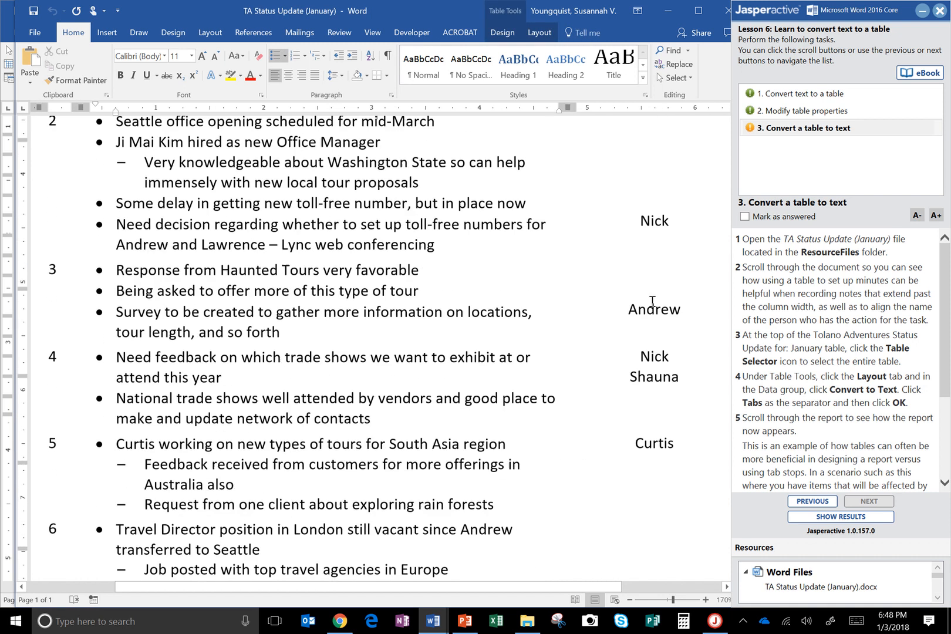
{"action": "left_click", "coordinate": [527, 229]}
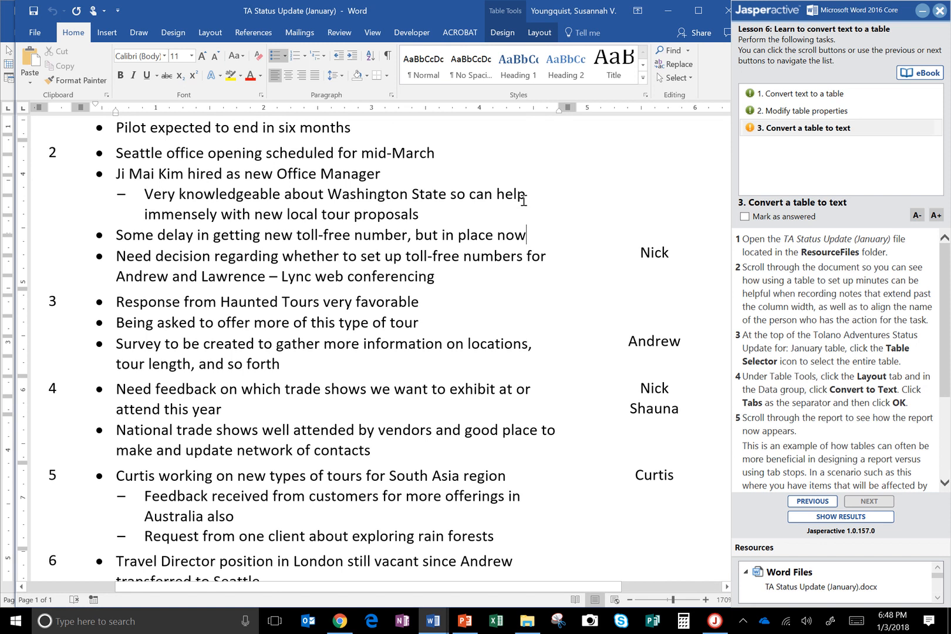
{"action": "key", "text": "Up"}
{"action": "key", "text": "Up"}
{"action": "key", "text": "Up"}
{"action": "key", "text": "Up"}
{"action": "key", "text": "Up"}
{"action": "key", "text": "Up"}
{"action": "key", "text": "Up"}
{"action": "key", "text": "Up"}
{"action": "key", "text": "Up"}
{"action": "key", "text": "Up"}
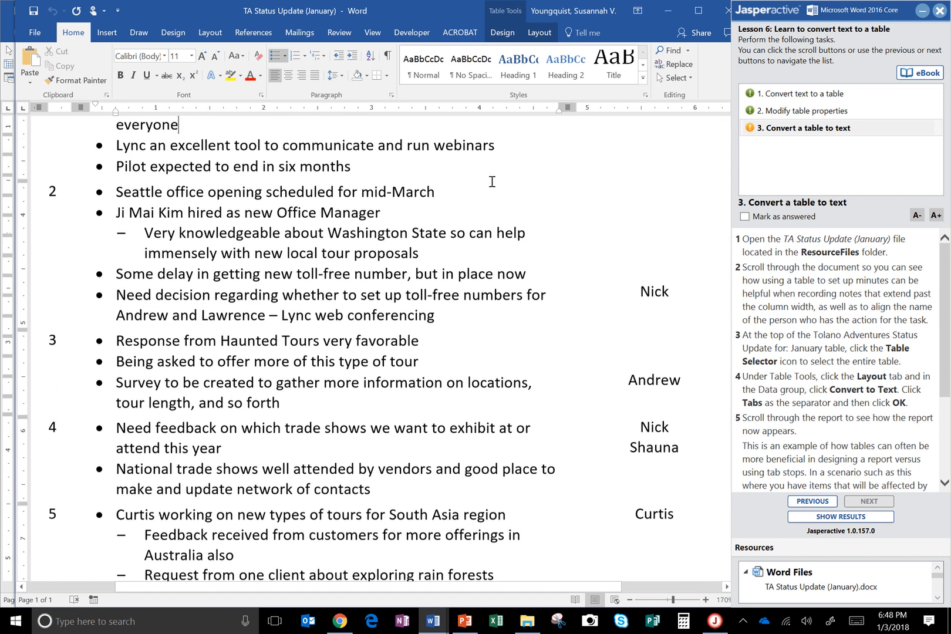
{"action": "key", "text": "Up"}
{"action": "key", "text": "Up"}
{"action": "key", "text": "Up"}
{"action": "key", "text": "Up"}
{"action": "key", "text": "Up"}
{"action": "key", "text": "Up"}
{"action": "key", "text": "Up"}
{"action": "key", "text": "Up"}
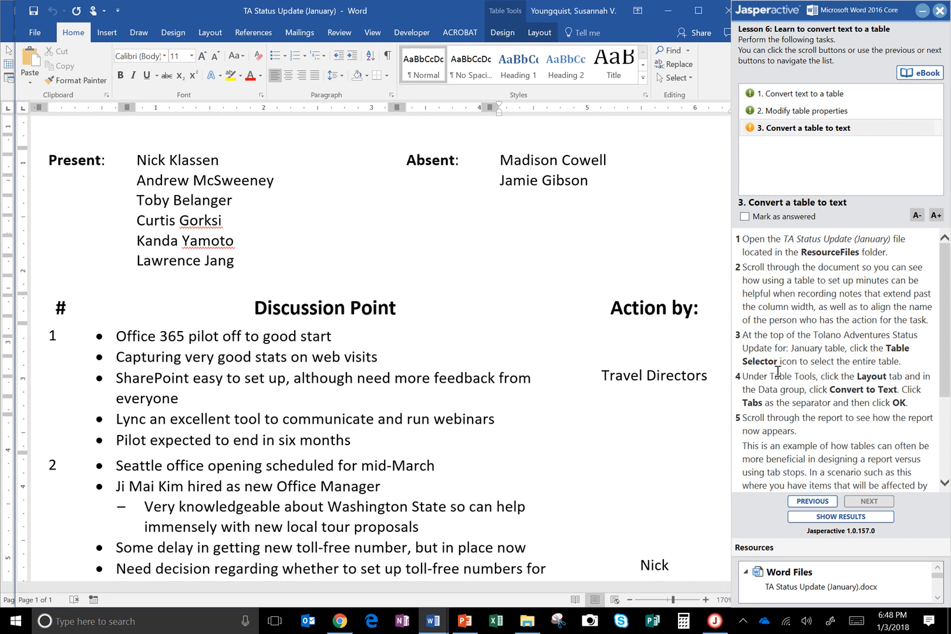
{"action": "left_click", "coordinate": [624, 308]}
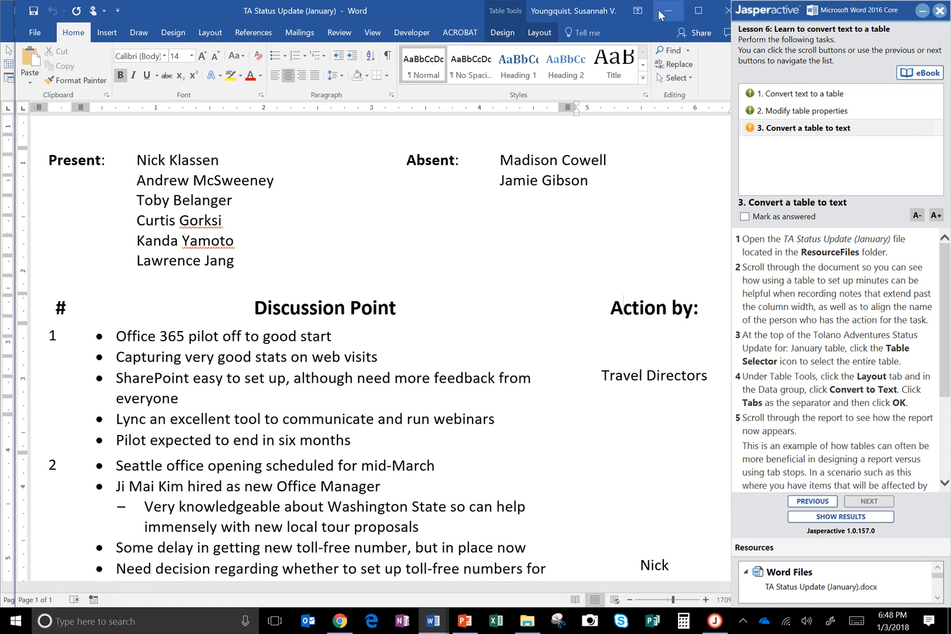
Step: Move the document window clear of the exercise instructions and return to the title at the start of the document
{"action": "left_click_drag", "start_coordinate": [425, 9], "coordinate": [402, 4]}
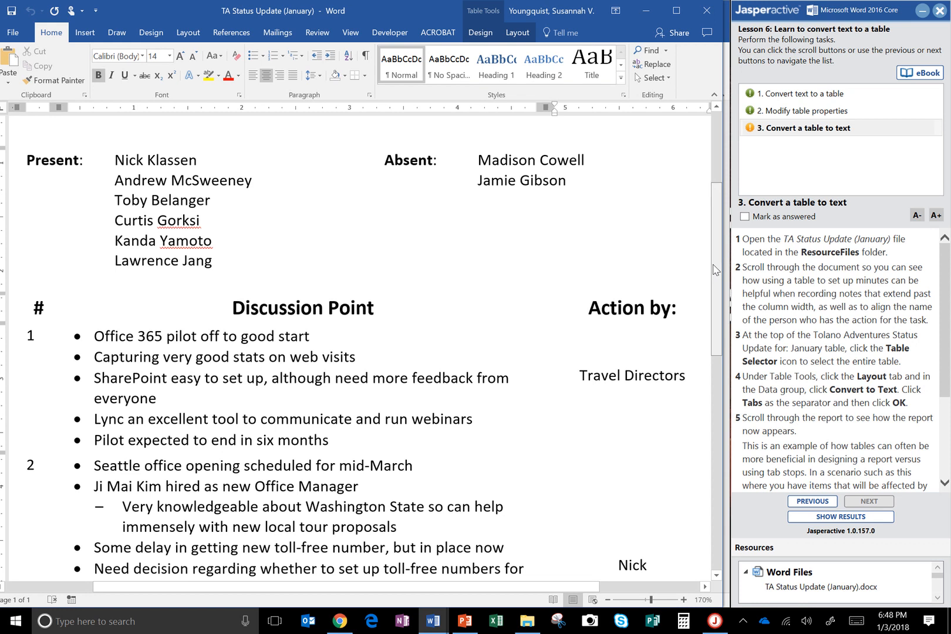
{"action": "left_click_drag", "start_coordinate": [715, 267], "coordinate": [733, 171]}
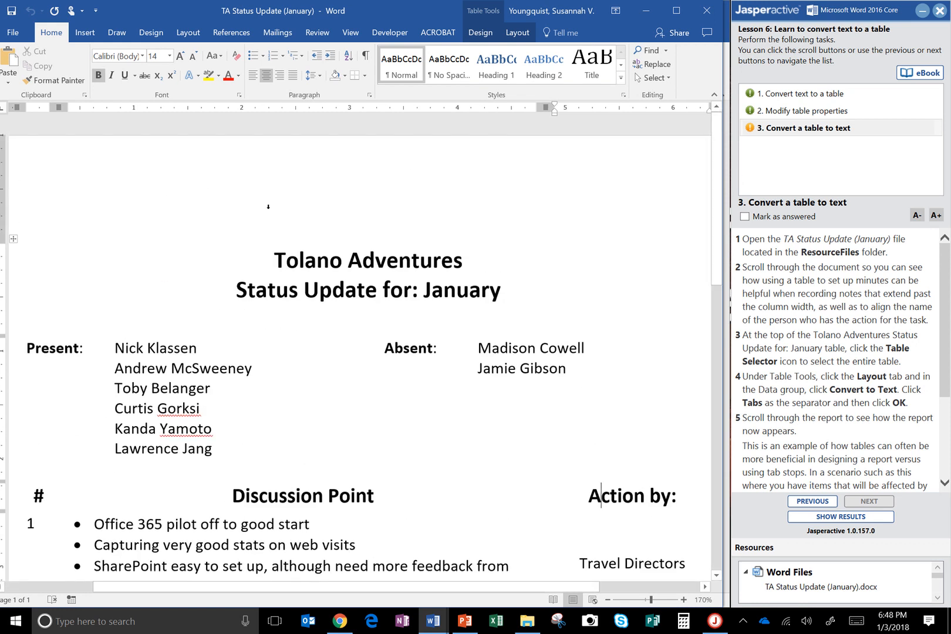
{"action": "left_click", "coordinate": [387, 267]}
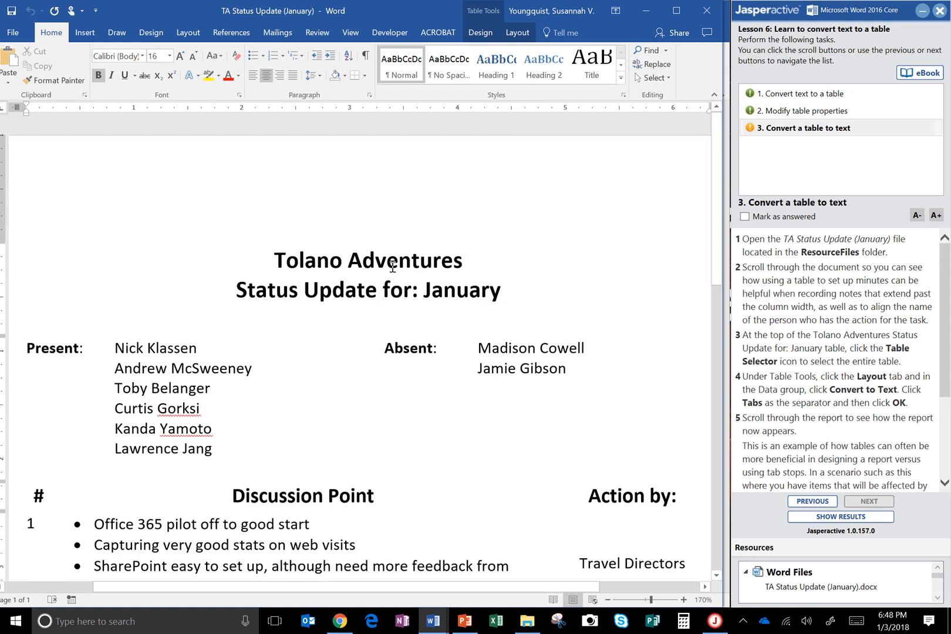
Step: Convert the entire Tolano Adventures status update table to text, using Tabs as the separator
{"action": "left_click", "coordinate": [258, 247]}
{"action": "left_click", "coordinate": [14, 238]}
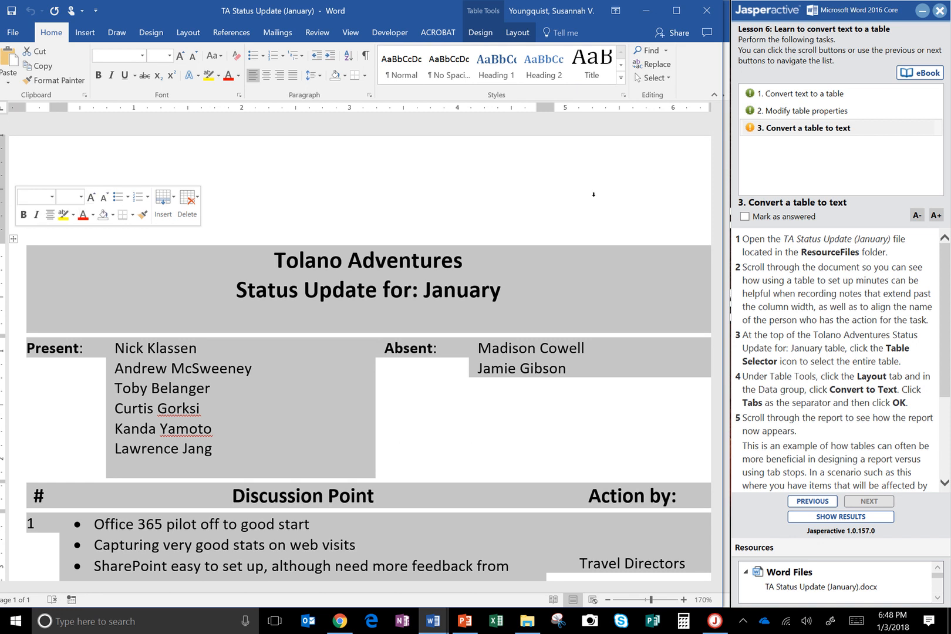
{"action": "left_click", "coordinate": [524, 36]}
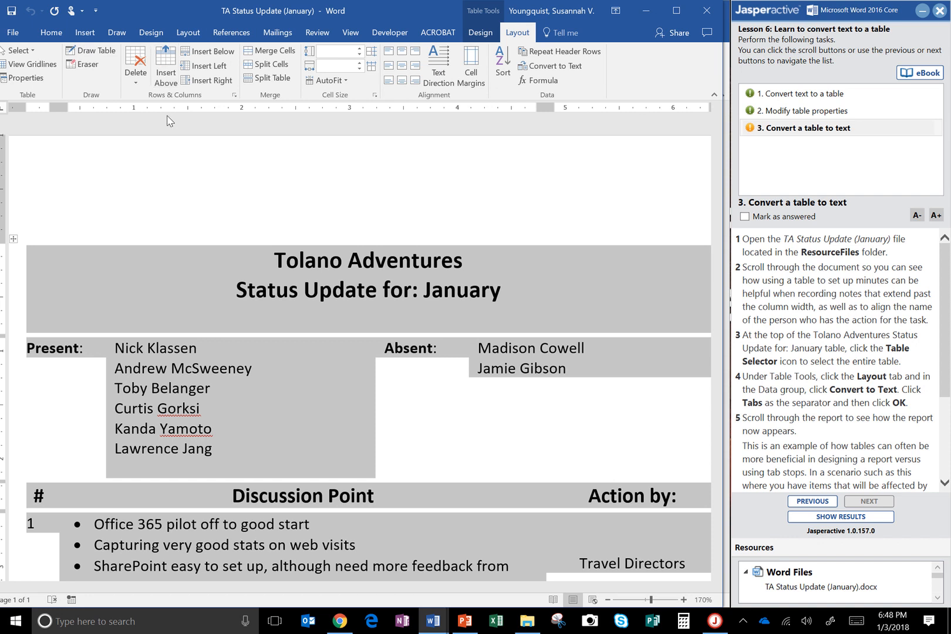
{"action": "left_click", "coordinate": [552, 67]}
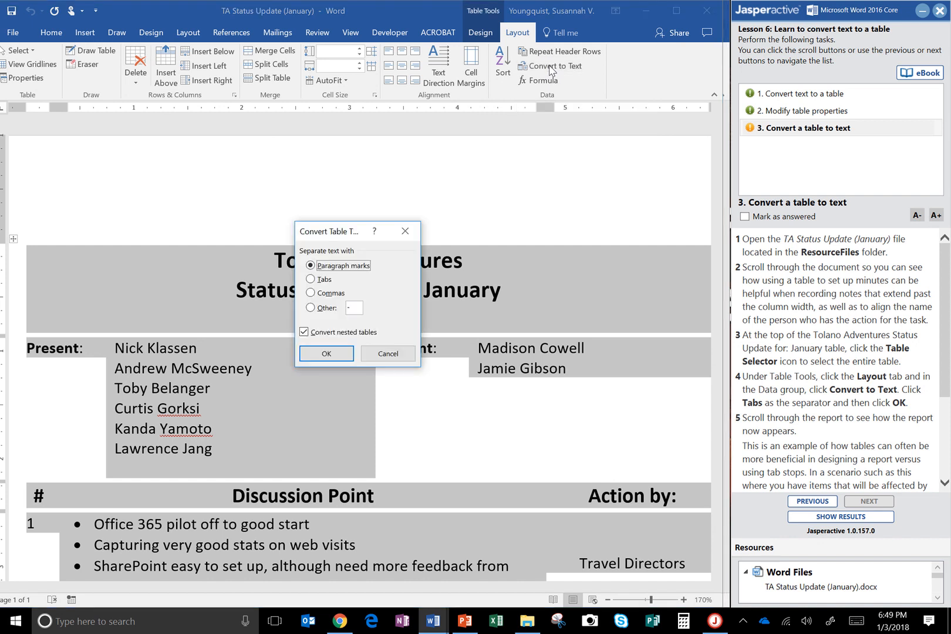
{"action": "left_click", "coordinate": [818, 376]}
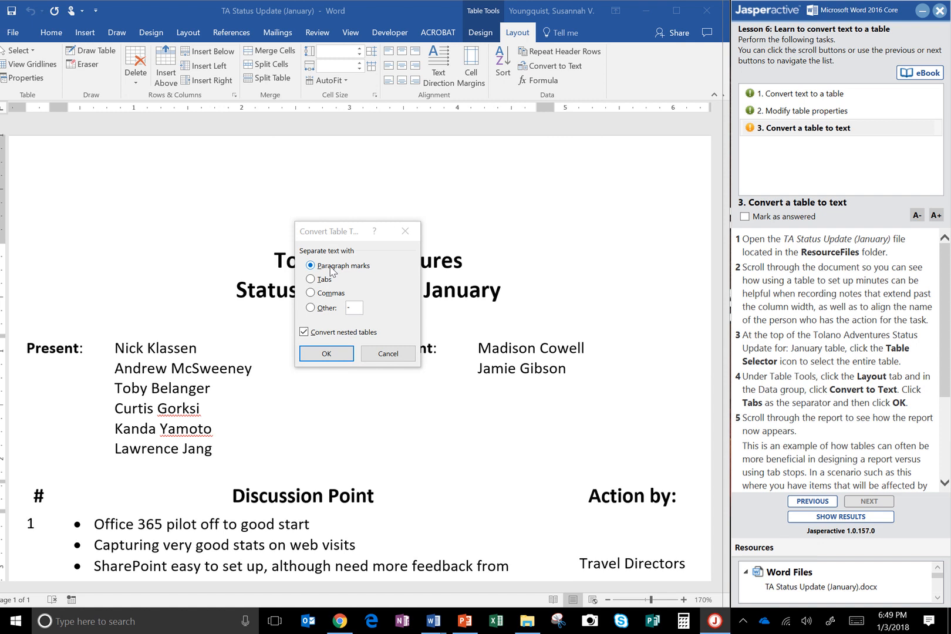
{"action": "left_click", "coordinate": [323, 280]}
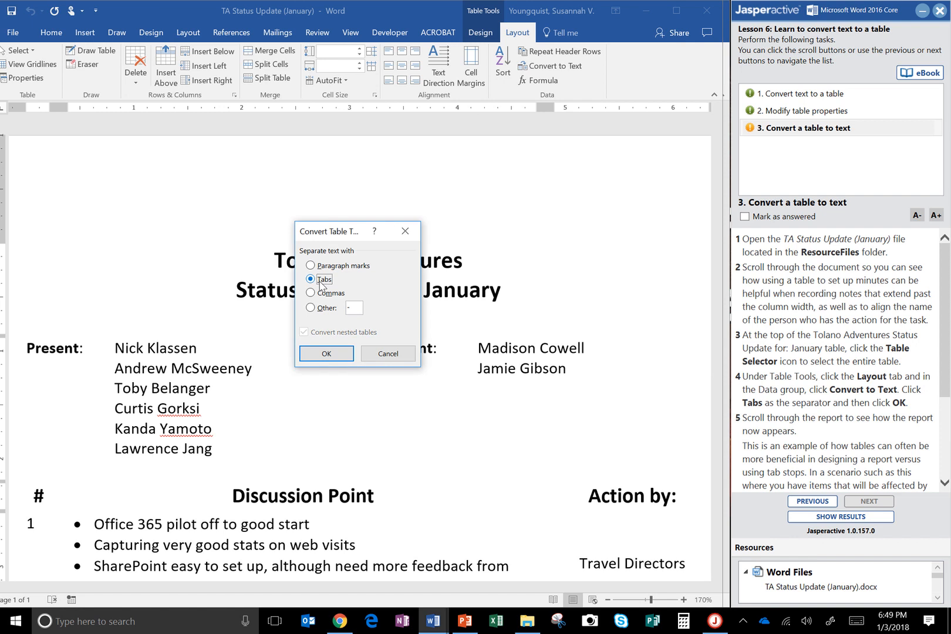
{"action": "left_click", "coordinate": [326, 354]}
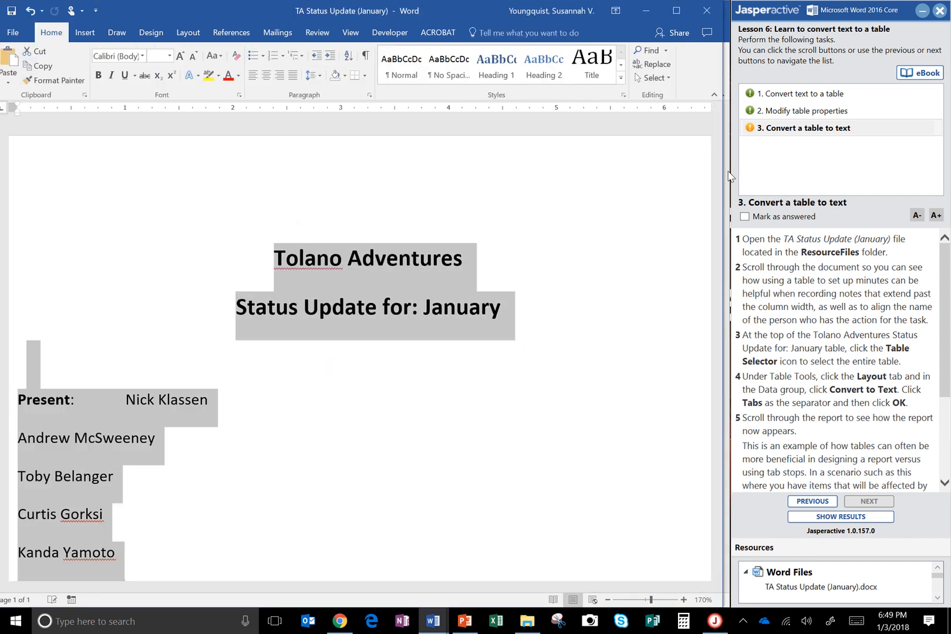
Step: Examine the layout of the converted report and read the remaining task instructions
{"action": "scroll", "coordinate": [692, 206], "scroll_direction": "down", "scroll_amount": 10}
{"action": "scroll", "coordinate": [691, 332], "scroll_direction": "down", "scroll_amount": 1}
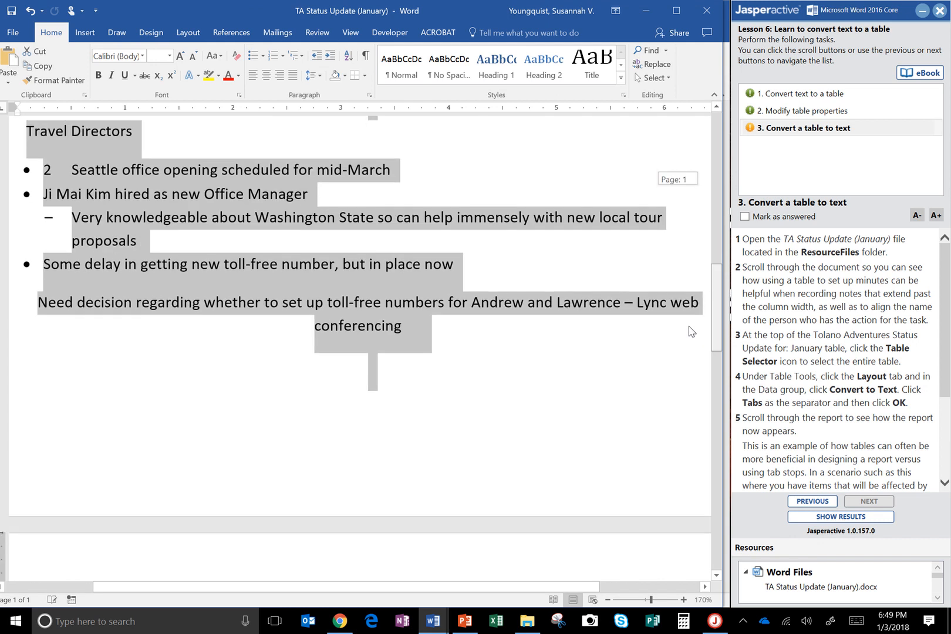
{"action": "scroll", "coordinate": [698, 293], "scroll_direction": "up", "scroll_amount": 7}
{"action": "scroll", "coordinate": [704, 264], "scroll_direction": "down", "scroll_amount": 7}
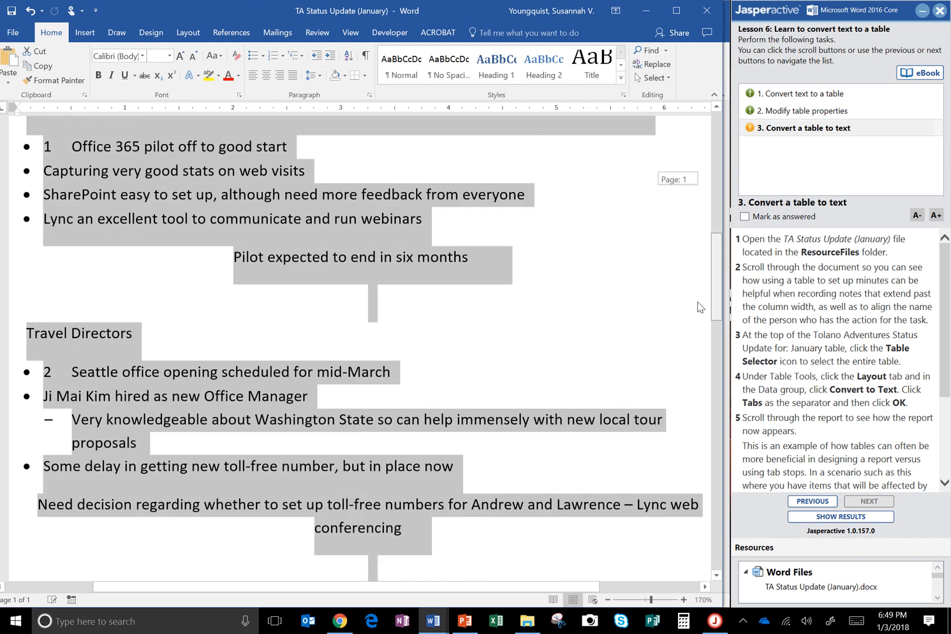
{"action": "left_click", "coordinate": [543, 329]}
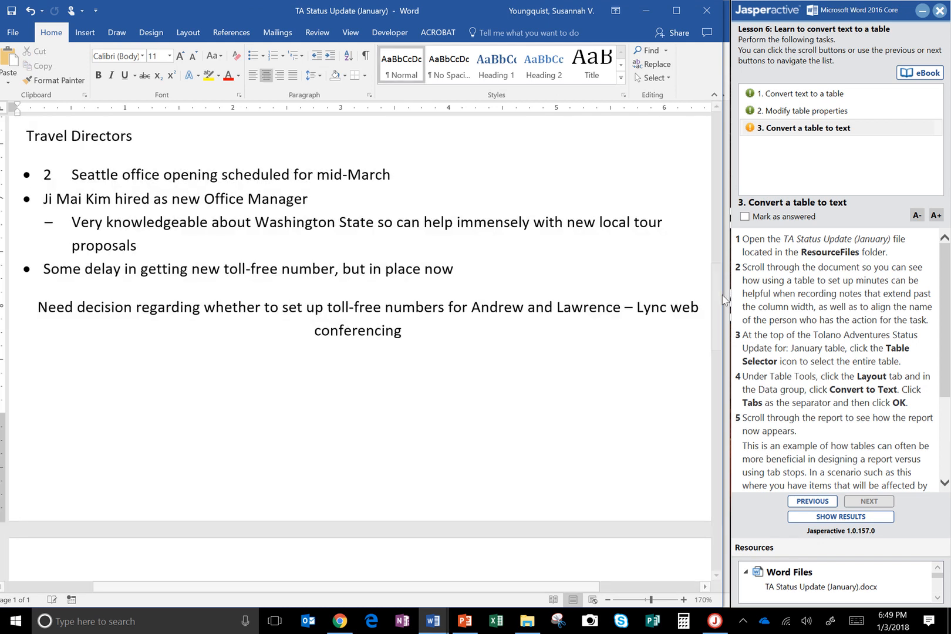
{"action": "left_click_drag", "start_coordinate": [716, 299], "coordinate": [691, 423]}
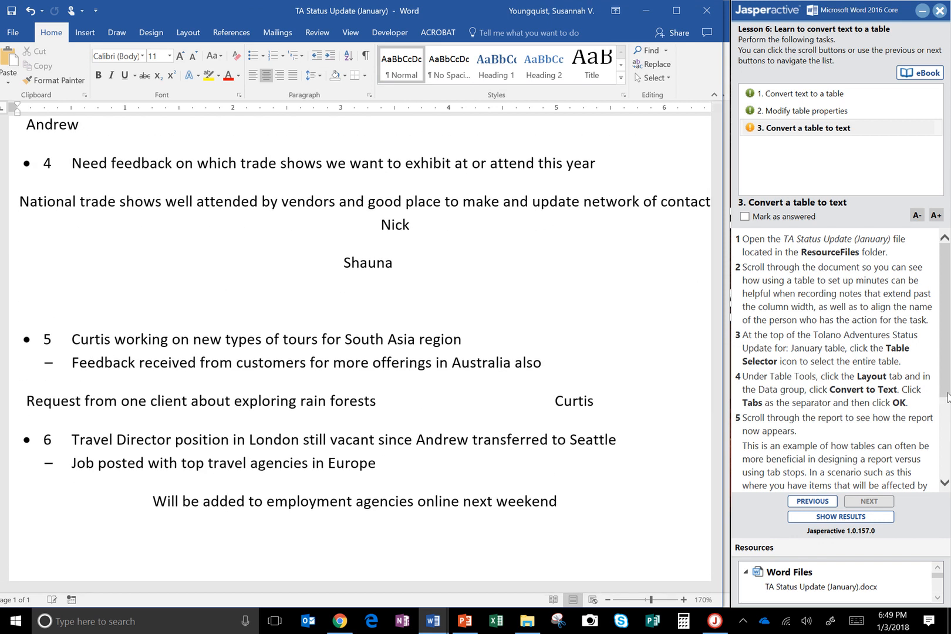
{"action": "left_click_drag", "start_coordinate": [939, 391], "coordinate": [939, 484]}
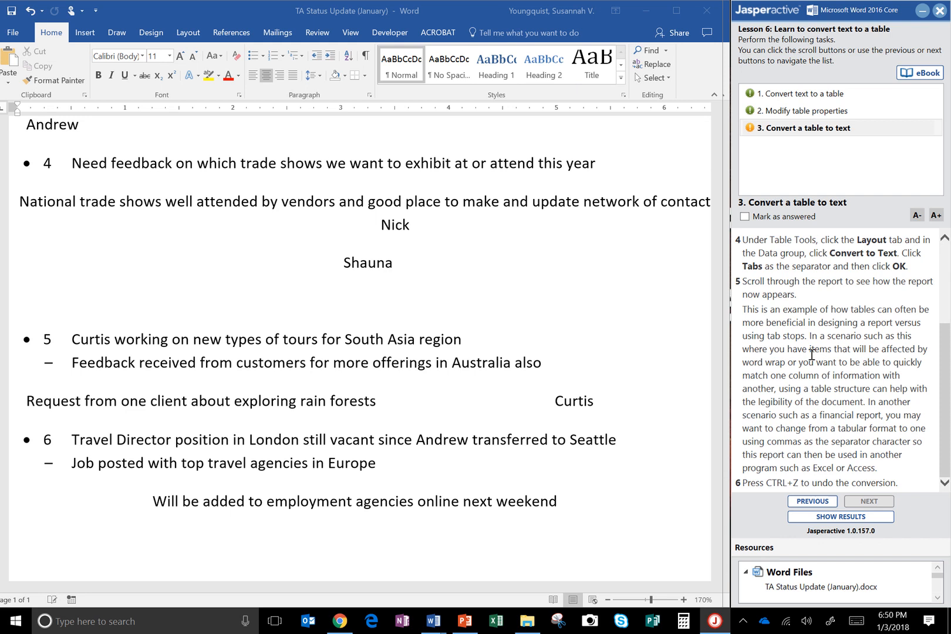
Step: Undo the table-to-text conversion and deselect the table
{"action": "left_click", "coordinate": [465, 327]}
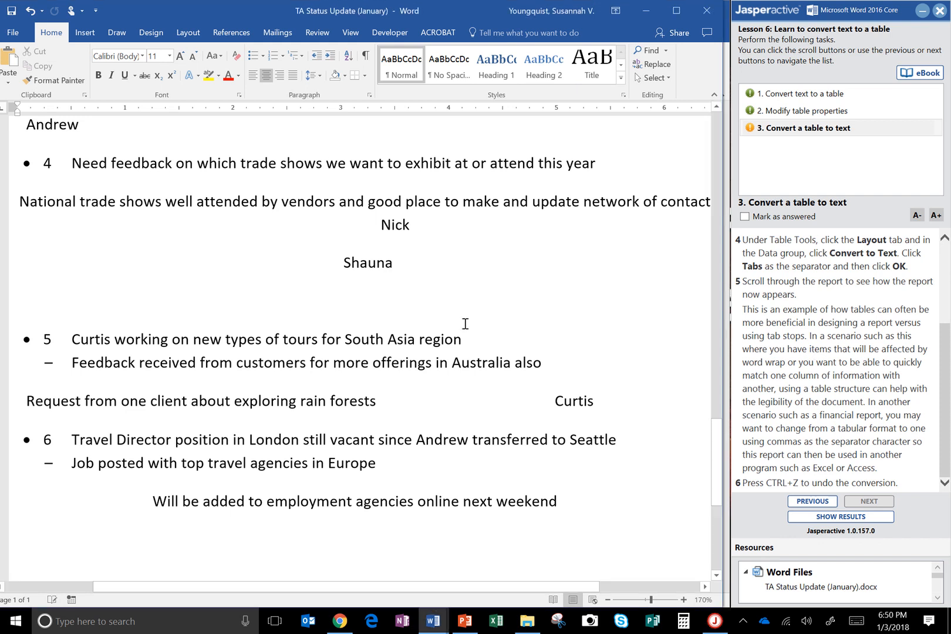
{"action": "left_click", "coordinate": [500, 326]}
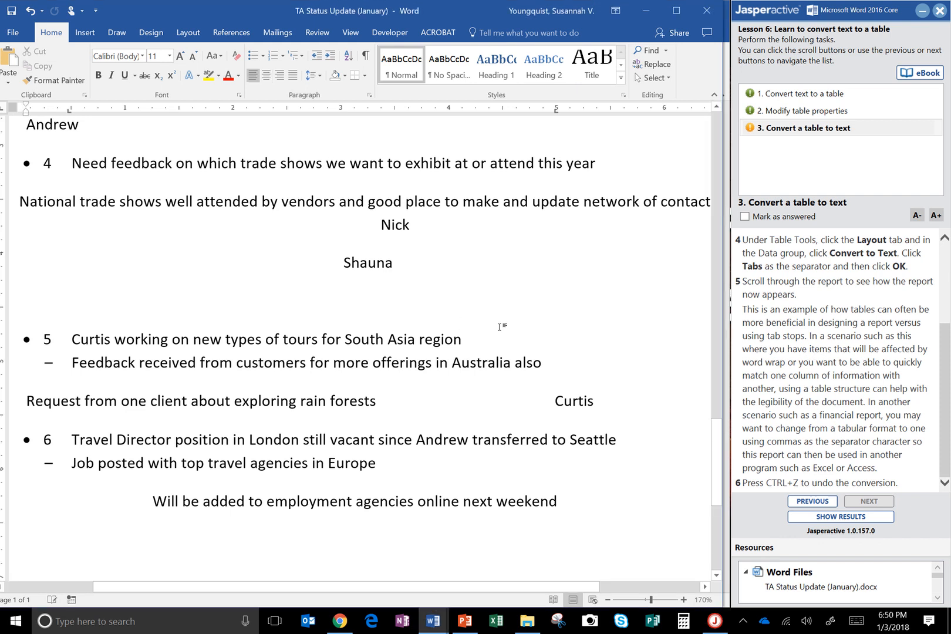
{"action": "key", "text": "ctrl+z"}
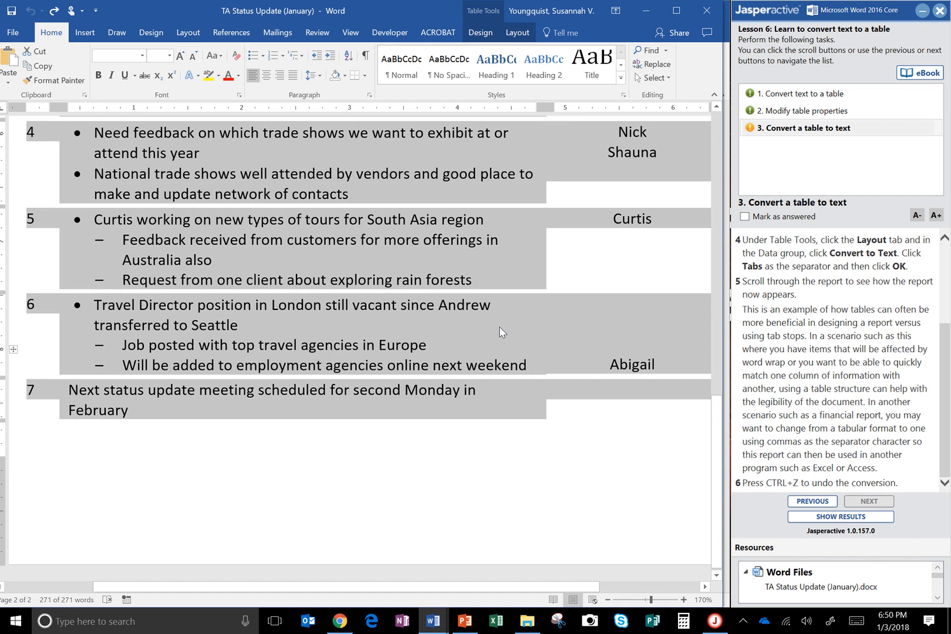
{"action": "left_click", "coordinate": [655, 353]}
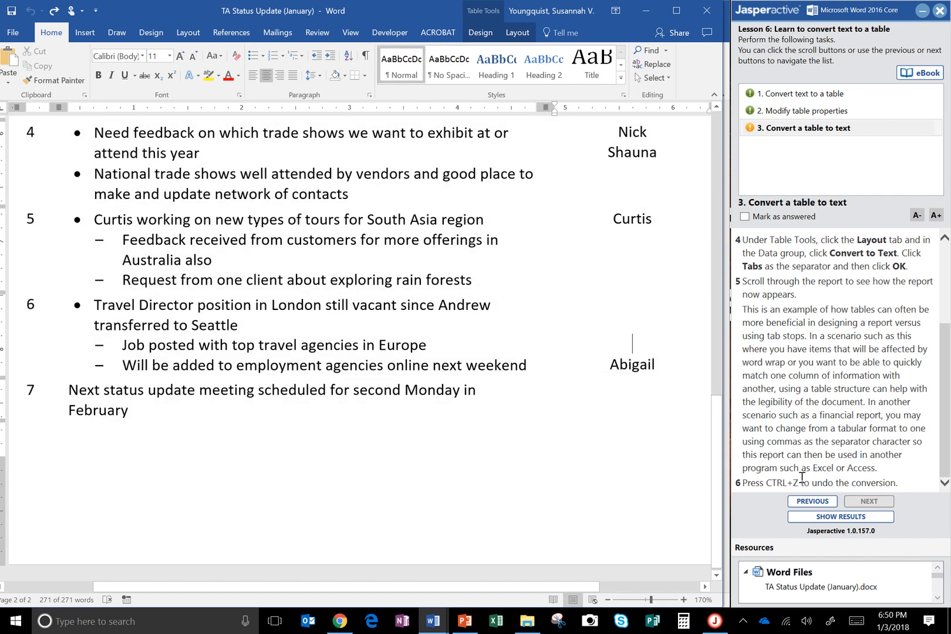
Step: Mark the Convert a table to text task as answered and submit the exercise to show the results
{"action": "left_click", "coordinate": [765, 223]}
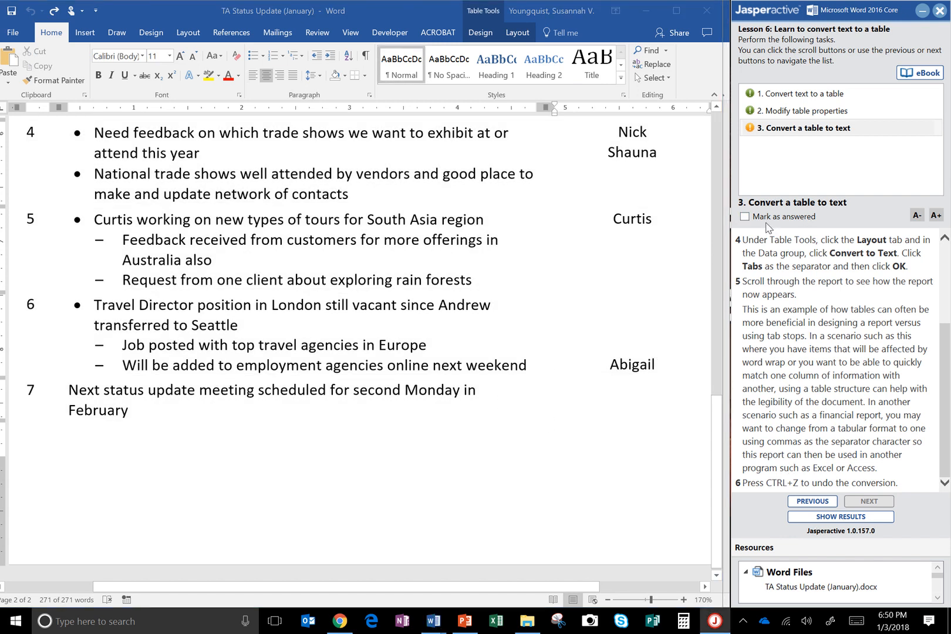
{"action": "left_click", "coordinate": [782, 218]}
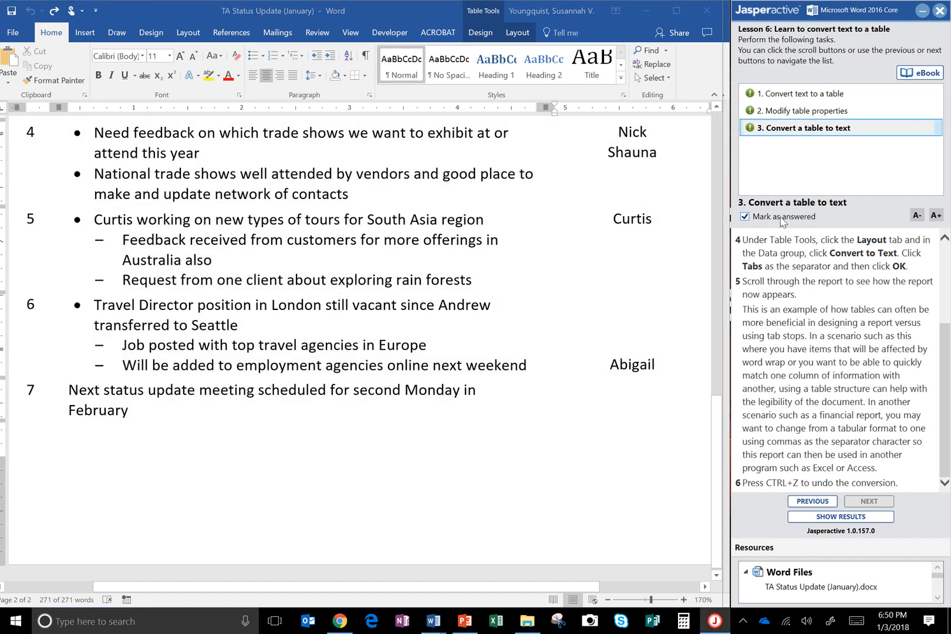
{"action": "left_click", "coordinate": [845, 518]}
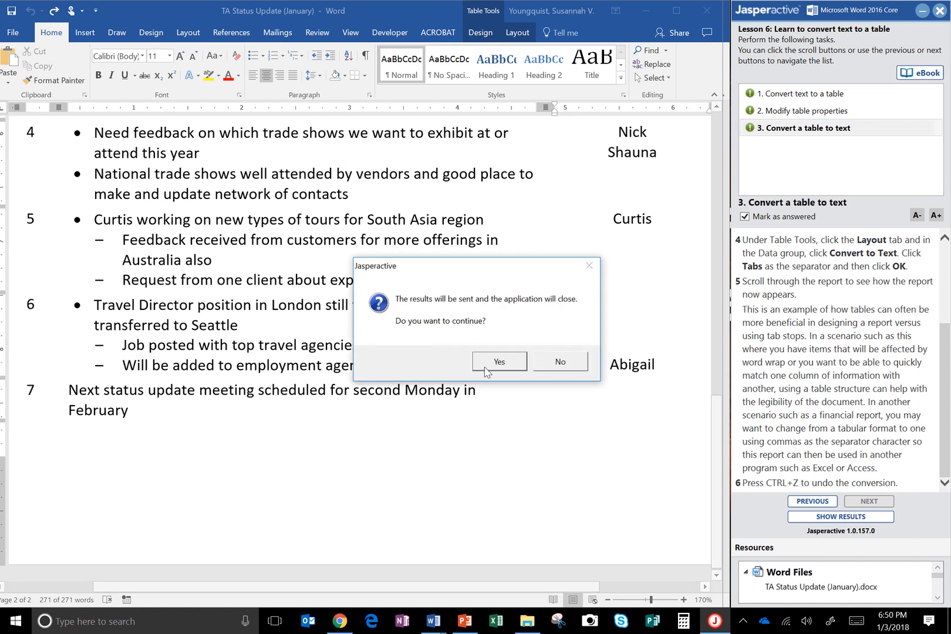
{"action": "left_click", "coordinate": [499, 362]}
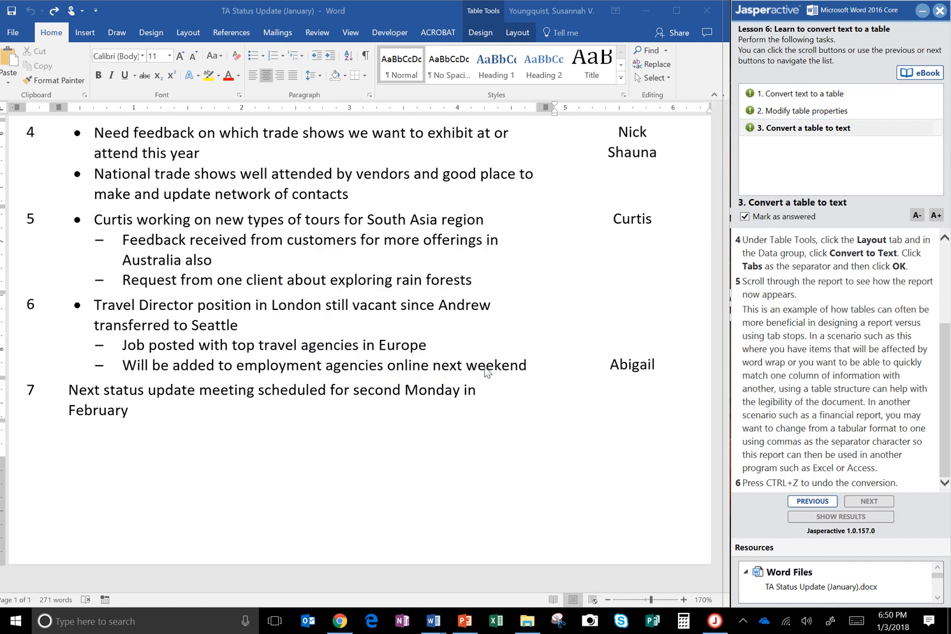
{"action": "mouse_move", "coordinate": [358, 3]}
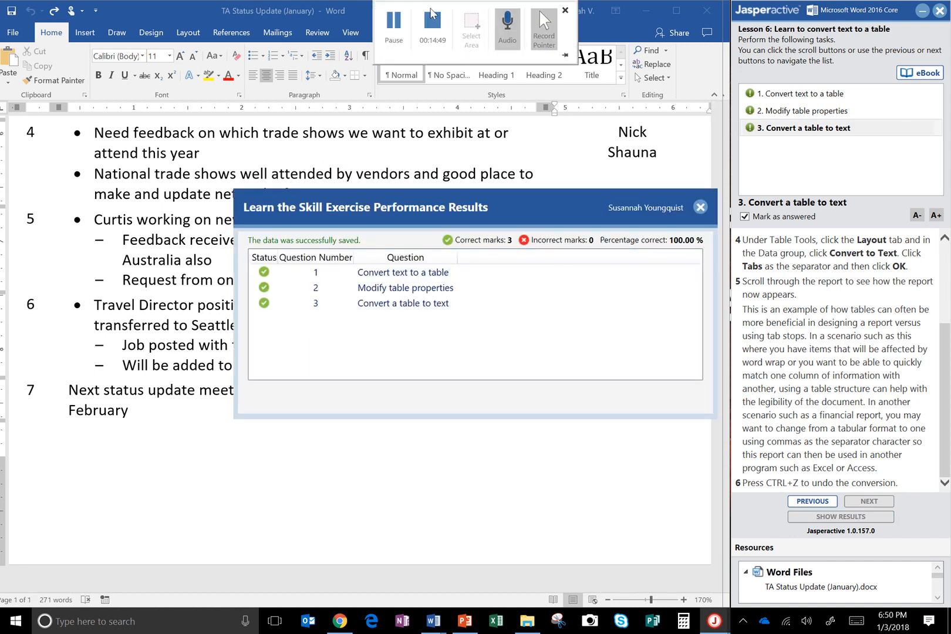